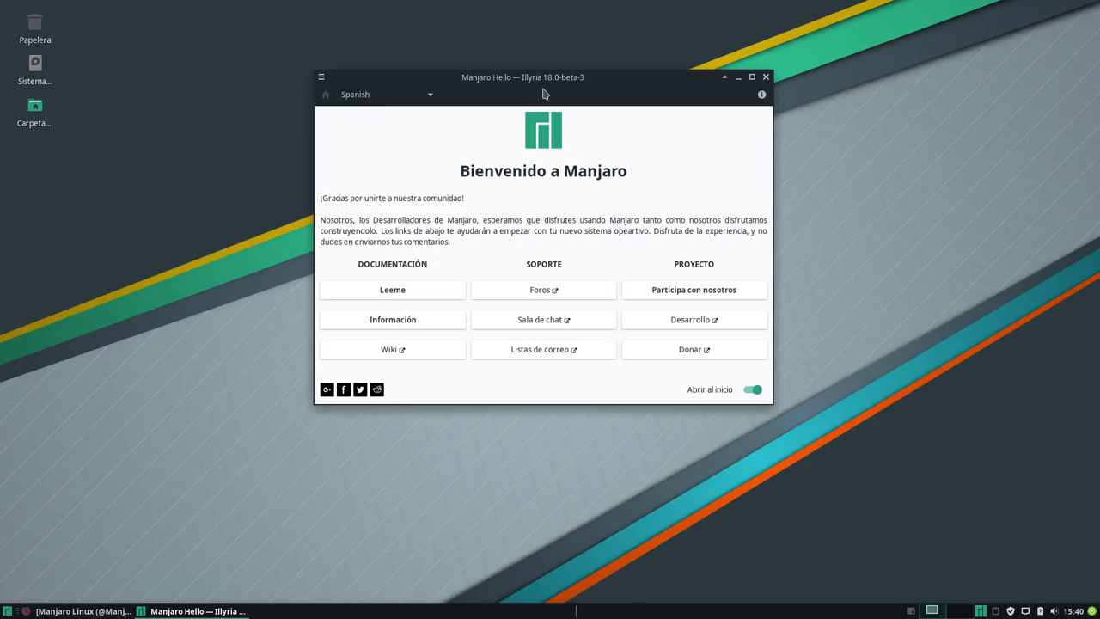
# - Switch to Firefox and view Manjaro Linux's latest Twitter post and the Manjaro XFCE v18.0-Beta3 review video on YouTube
pyautogui.click(85, 611)
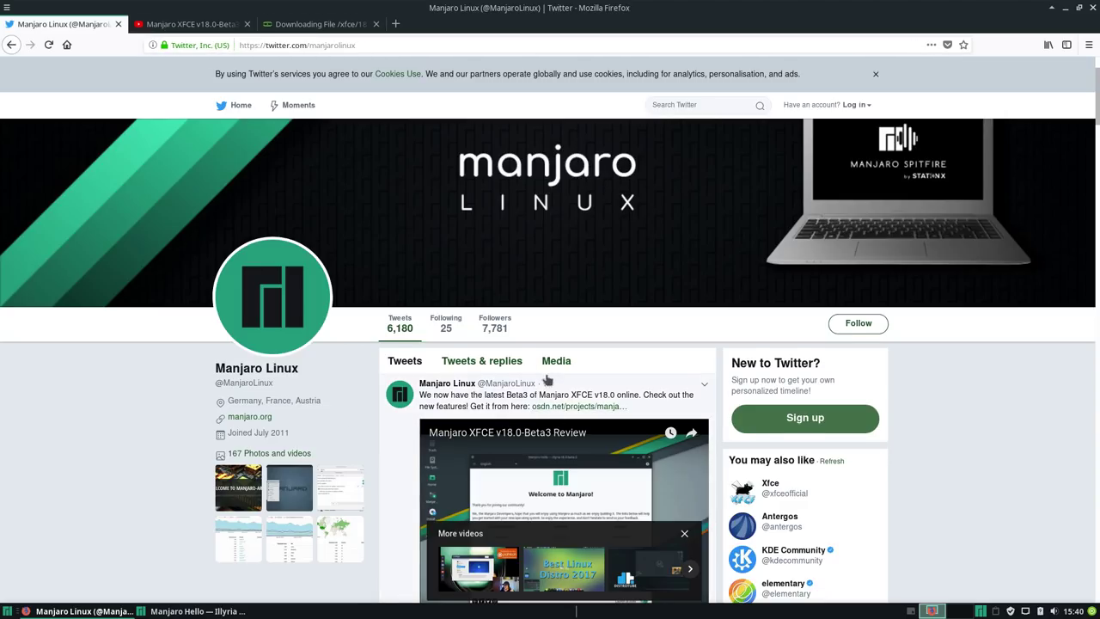
pyautogui.scroll(-2, 541, 392)
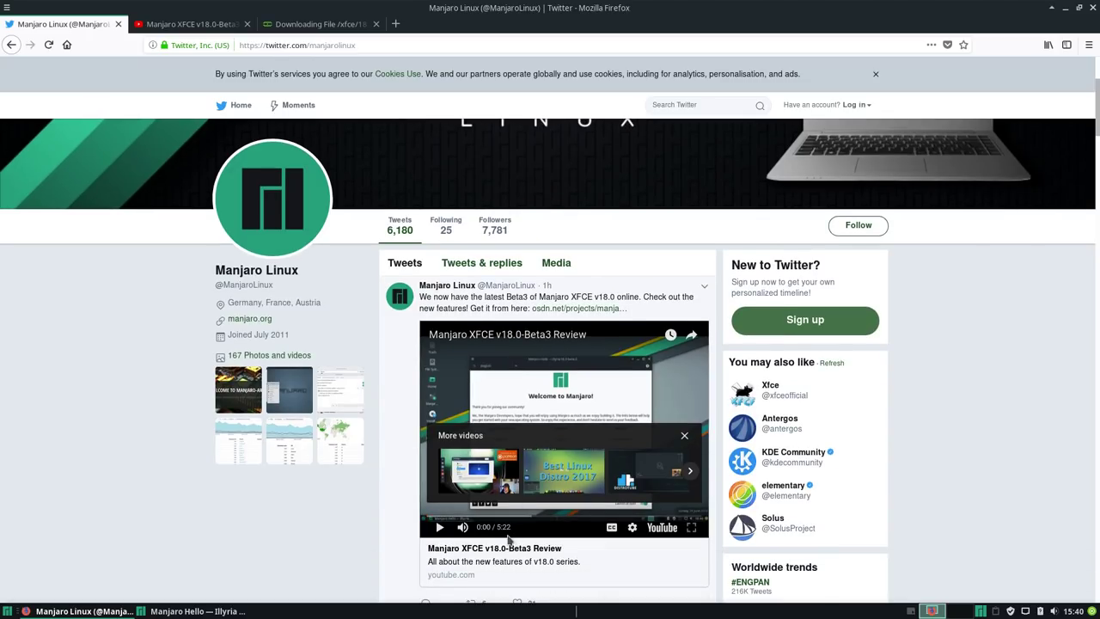
pyautogui.click(196, 24)
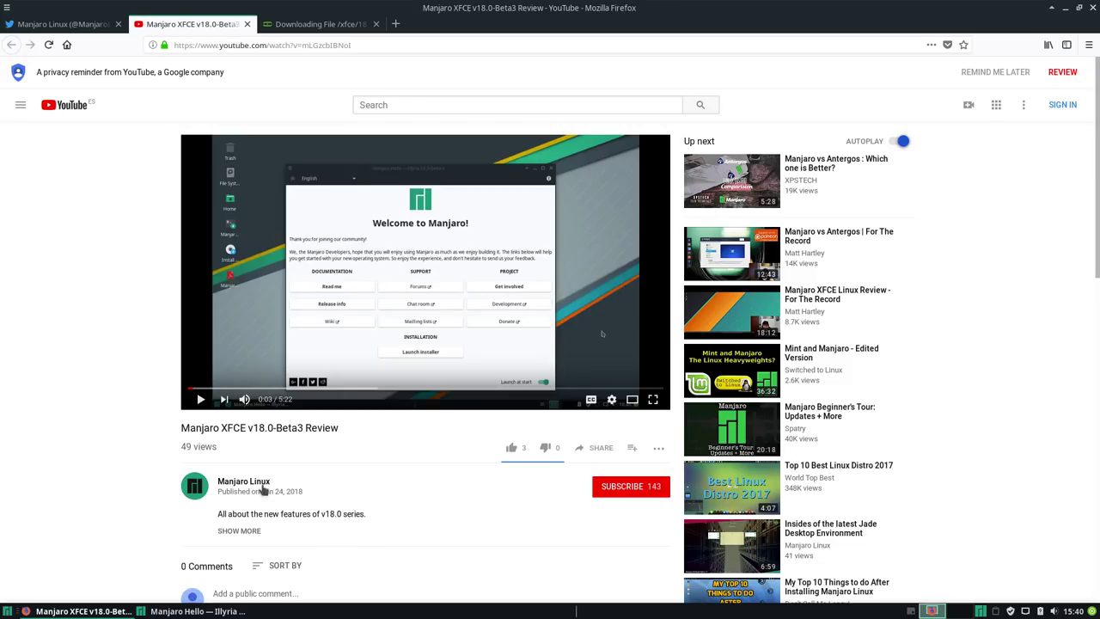
# - Examine the OSDN file listing for Manjaro XFCE 18.0-beta-3, including its ISO download and page address, and minimize the browser
pyautogui.click(310, 24)
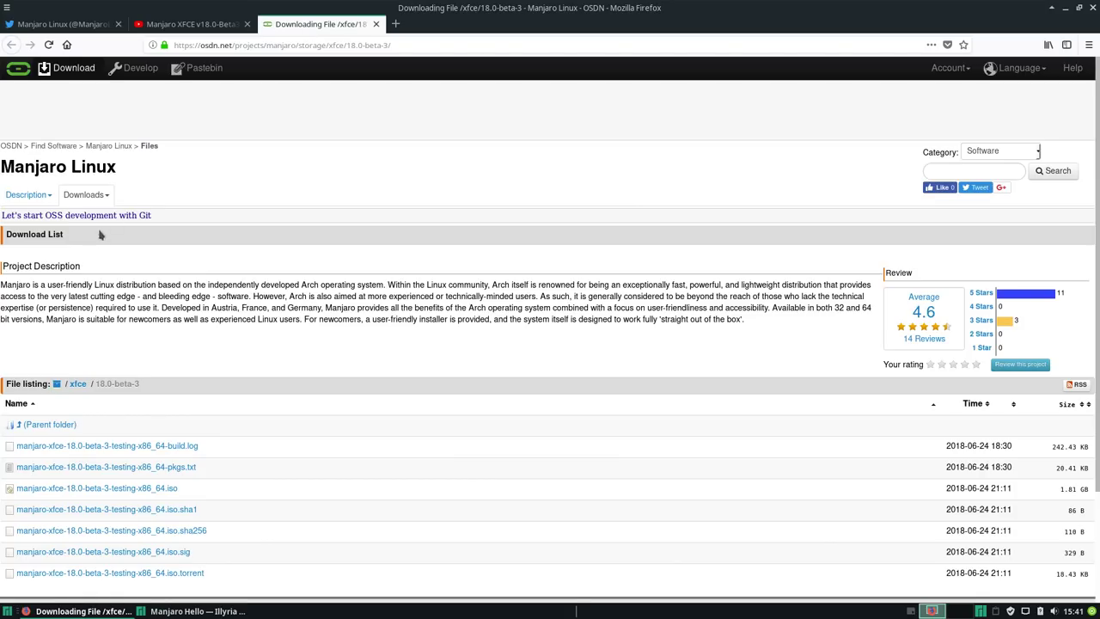
pyautogui.click(65, 24)
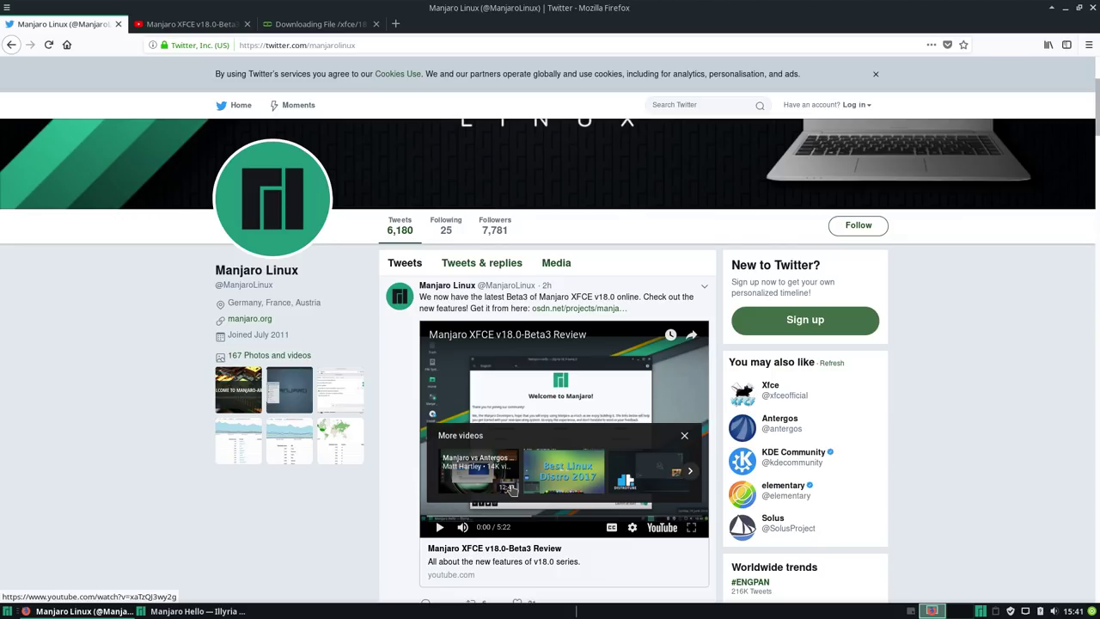
pyautogui.click(321, 29)
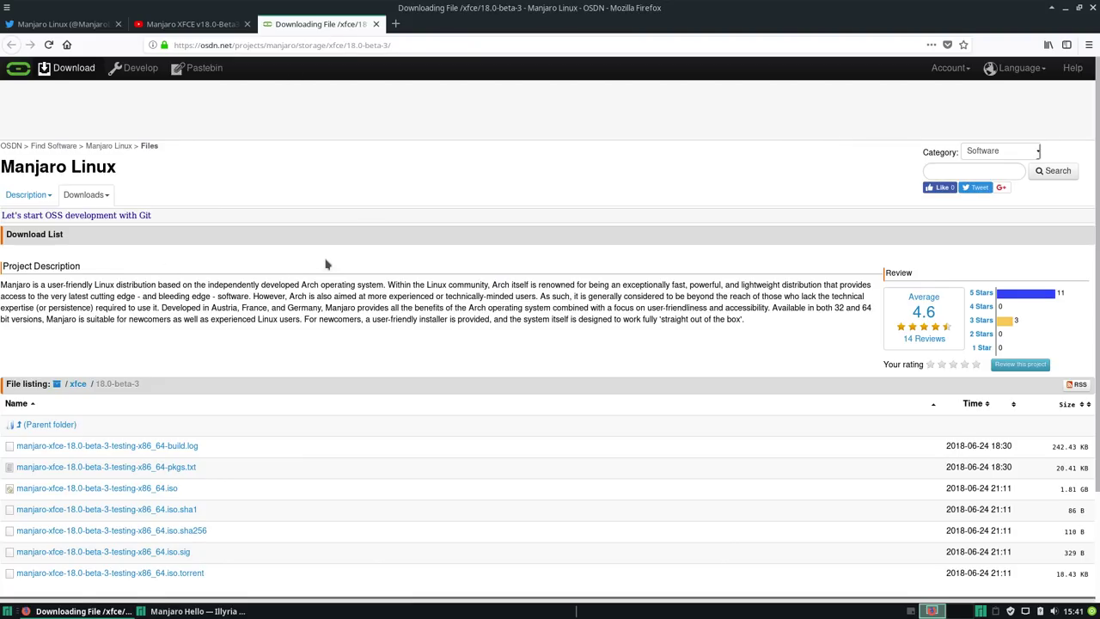
pyautogui.click(404, 46)
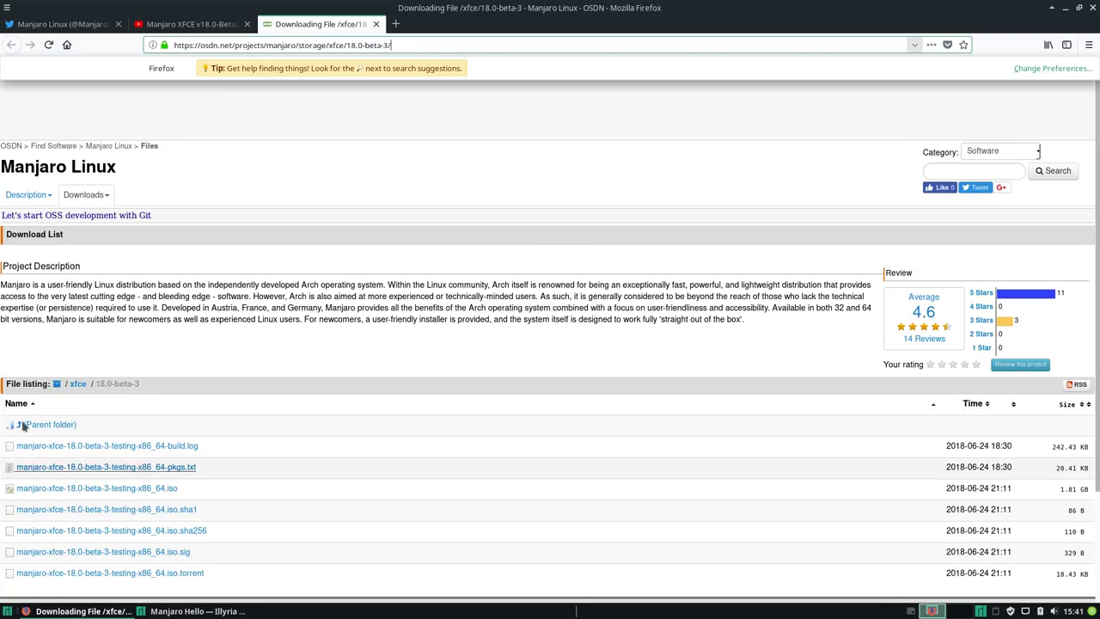
pyautogui.scroll(-2, 97, 370)
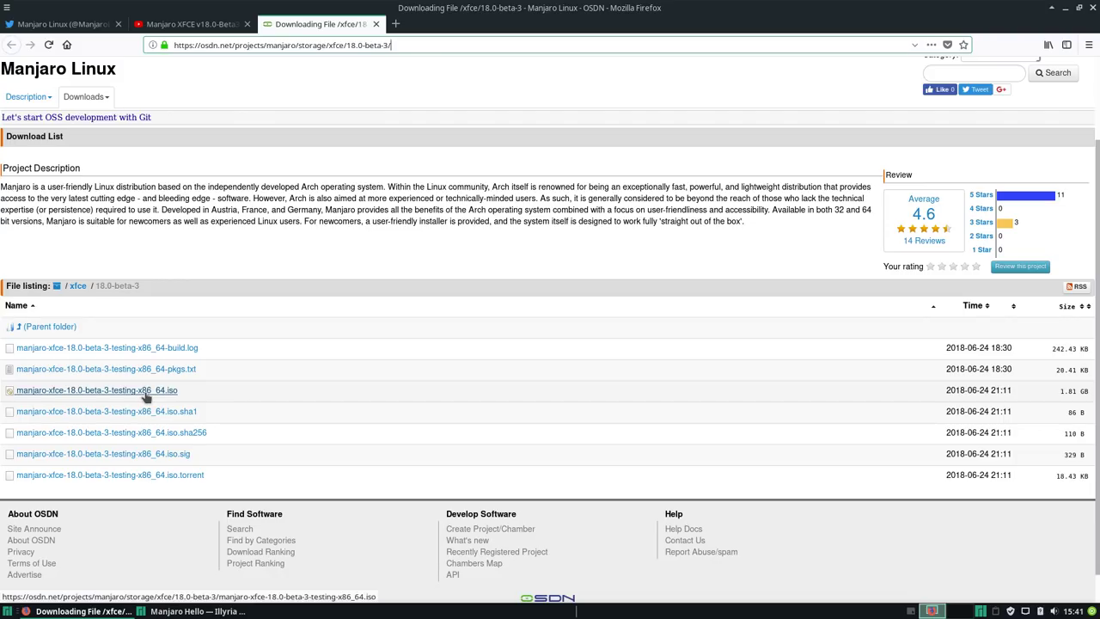
pyautogui.click(1064, 7)
# - Turn off launching Manjaro Hello at startup and close the welcome window
pyautogui.moveTo(594, 81); pyautogui.dragTo(603, 113)
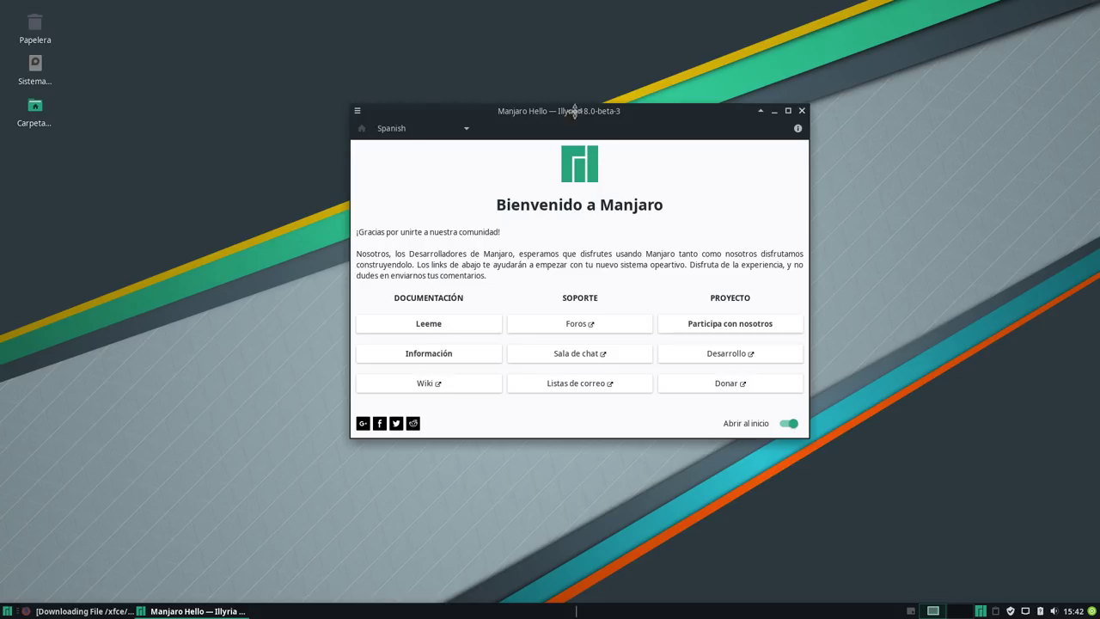
pyautogui.moveTo(584, 114); pyautogui.dragTo(491, 110)
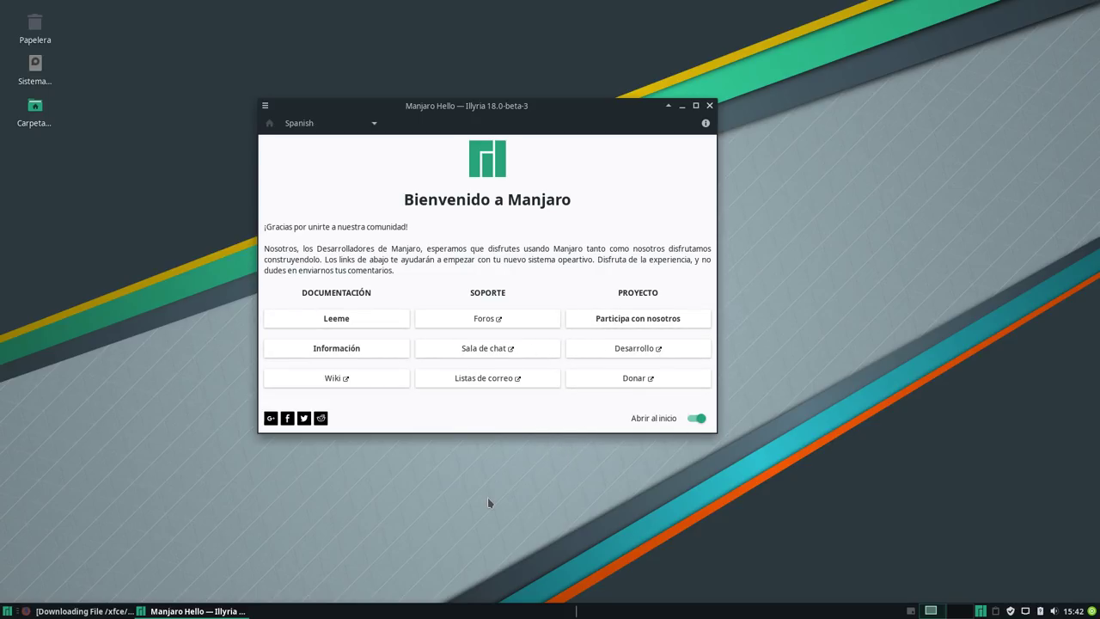
pyautogui.click(698, 419)
pyautogui.click(708, 106)
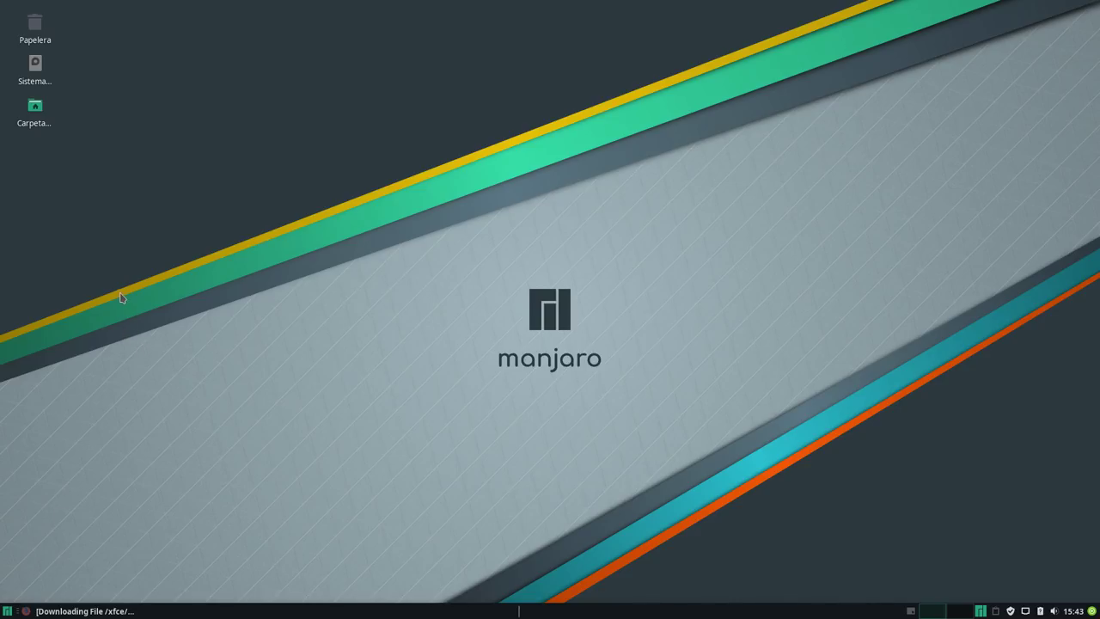
# - Open the home folder from the desktop and enlarge its file manager window
pyautogui.doubleClick(35, 107)
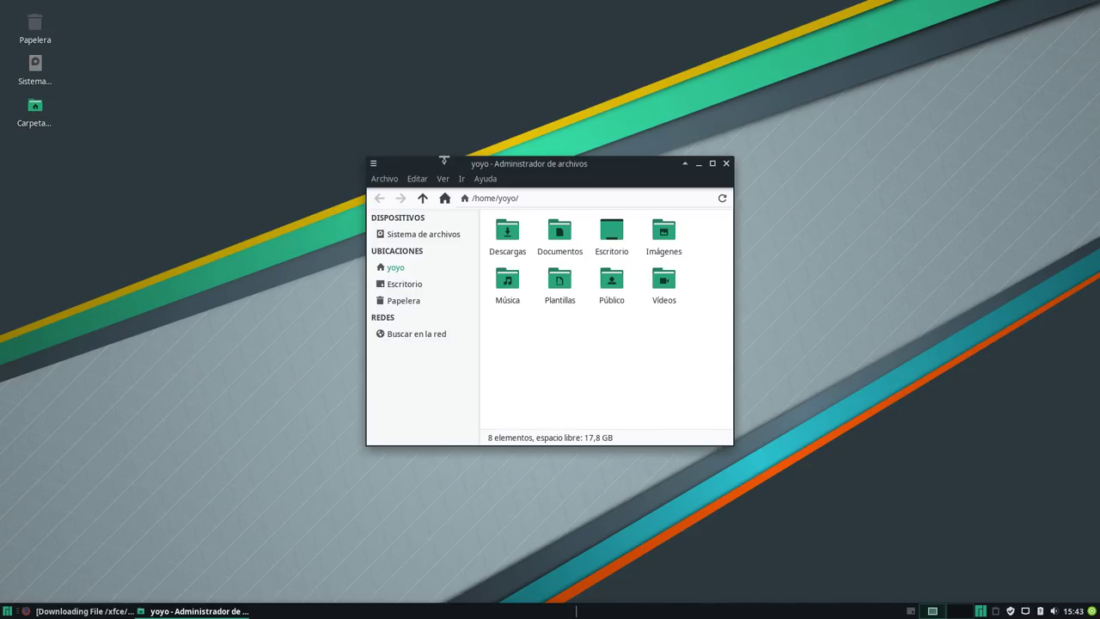
pyautogui.moveTo(534, 169); pyautogui.dragTo(412, 159)
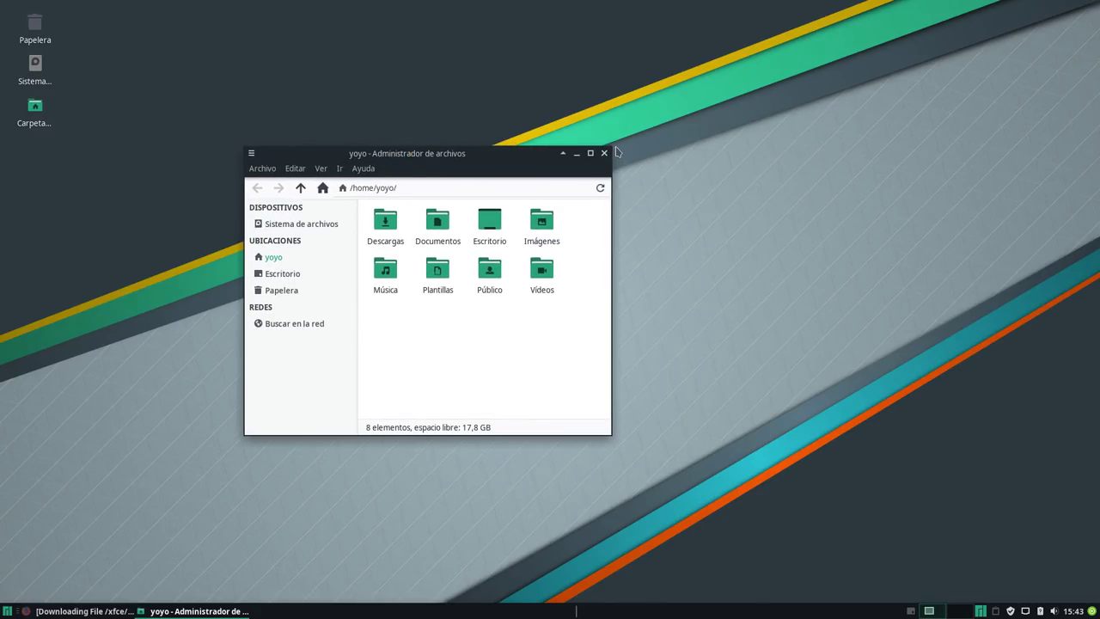
pyautogui.moveTo(606, 152); pyautogui.dragTo(882, 76)
pyautogui.moveTo(735, 117); pyautogui.dragTo(674, 187)
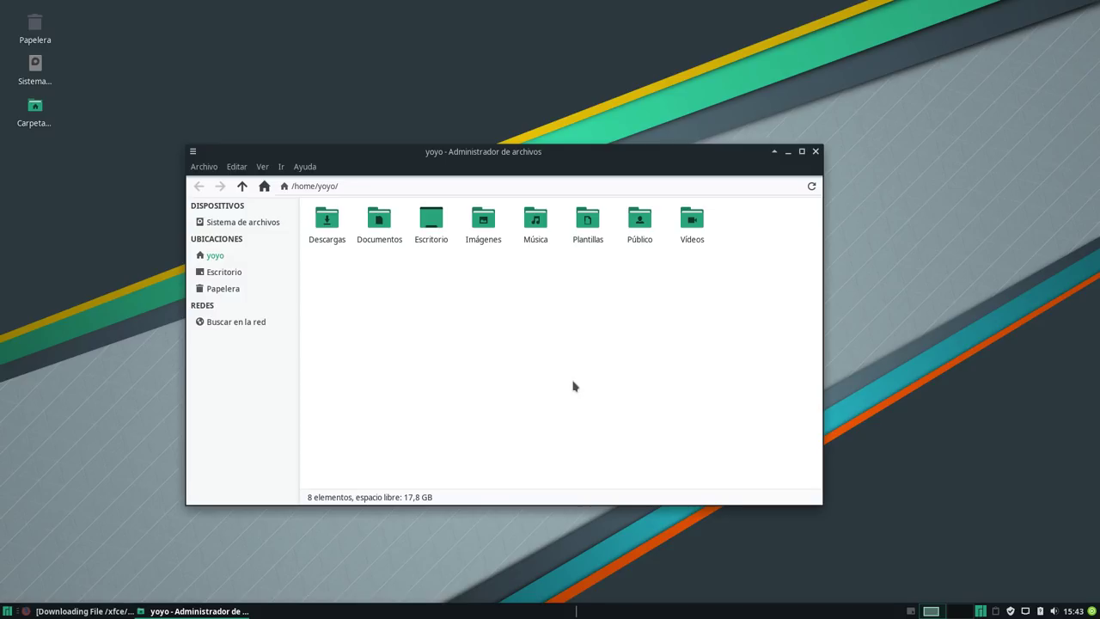
# - Move the file manager window around the desktop to inspect its look and shadows, and close it
pyautogui.moveTo(590, 153); pyautogui.dragTo(501, 224)
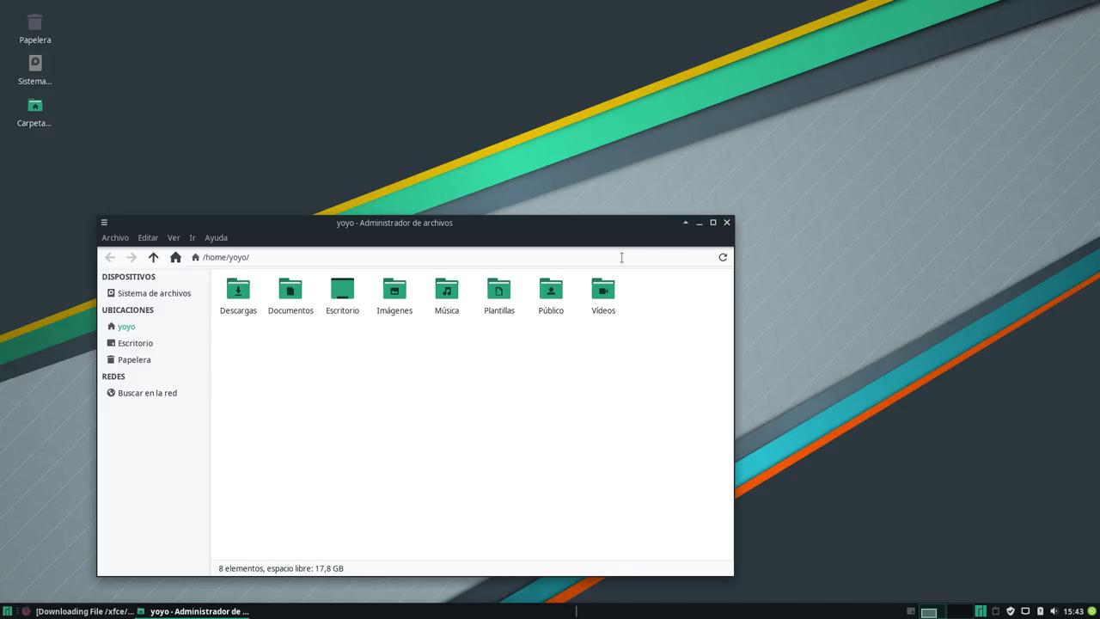
pyautogui.moveTo(518, 224); pyautogui.dragTo(532, 125)
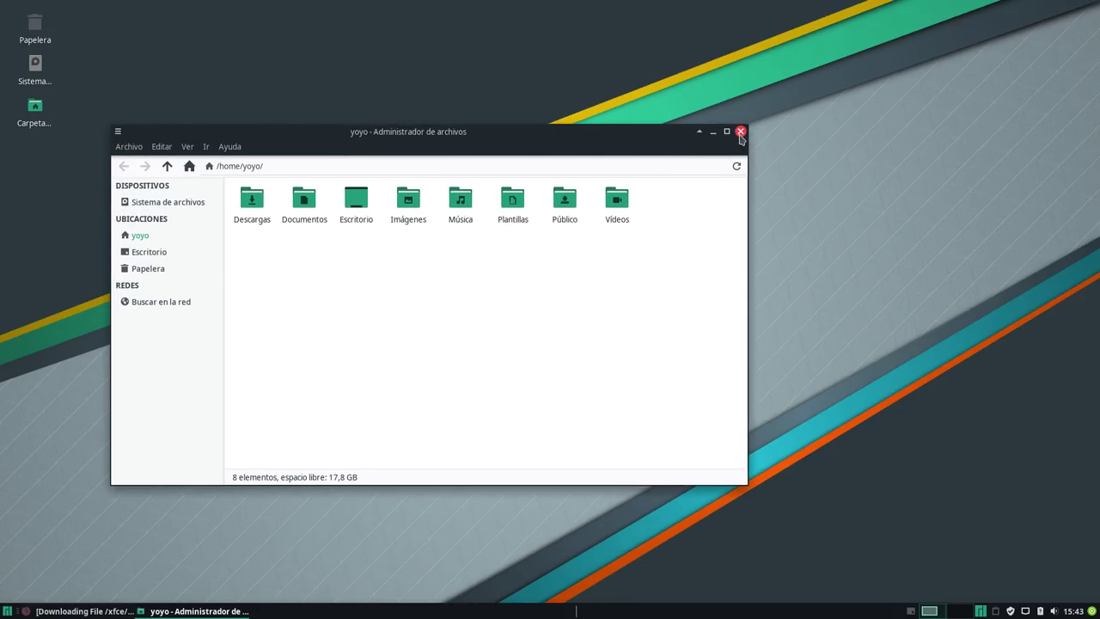
pyautogui.moveTo(557, 131); pyautogui.dragTo(594, 130)
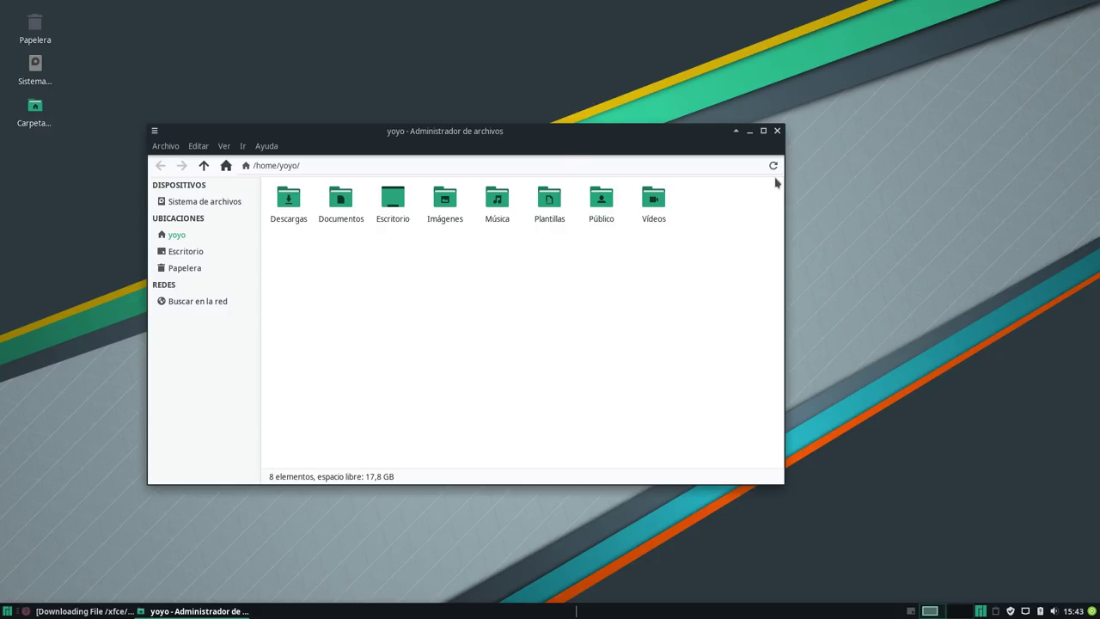
pyautogui.click(776, 131)
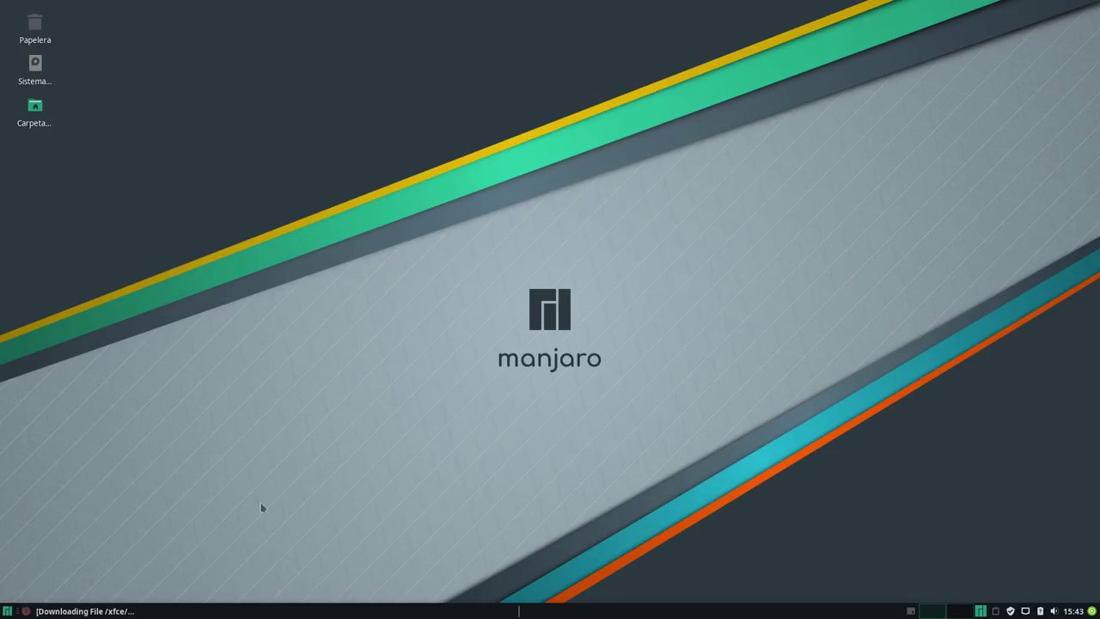
# - Open the Xfce settings manager and enlarge its window until all categories fit
pyautogui.click(7, 611)
pyautogui.click(154, 284)
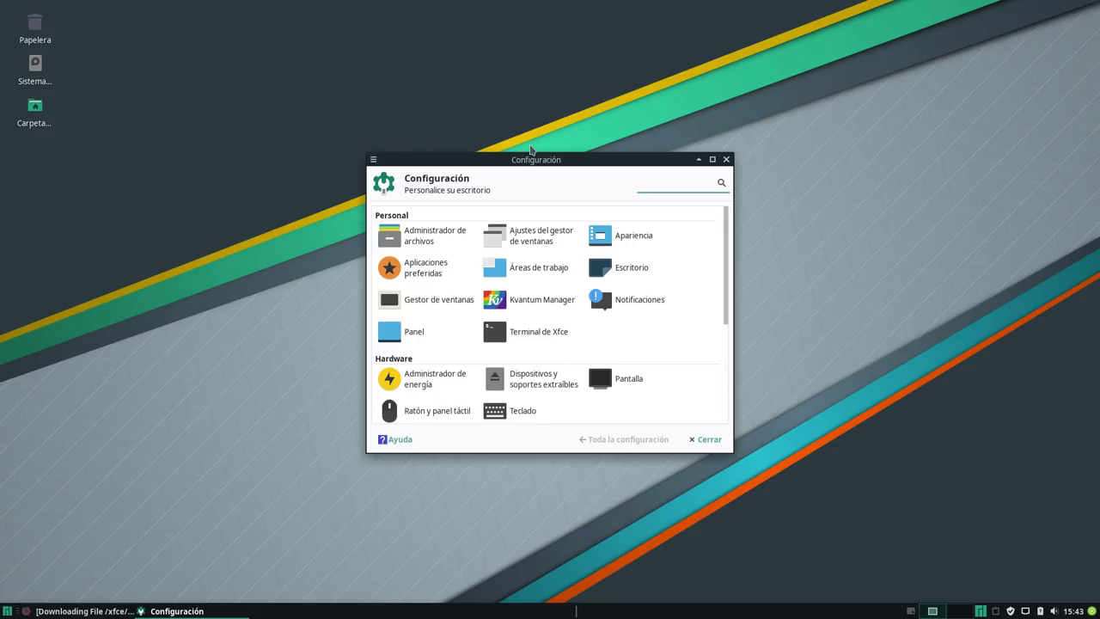
pyautogui.moveTo(534, 161); pyautogui.dragTo(357, 134)
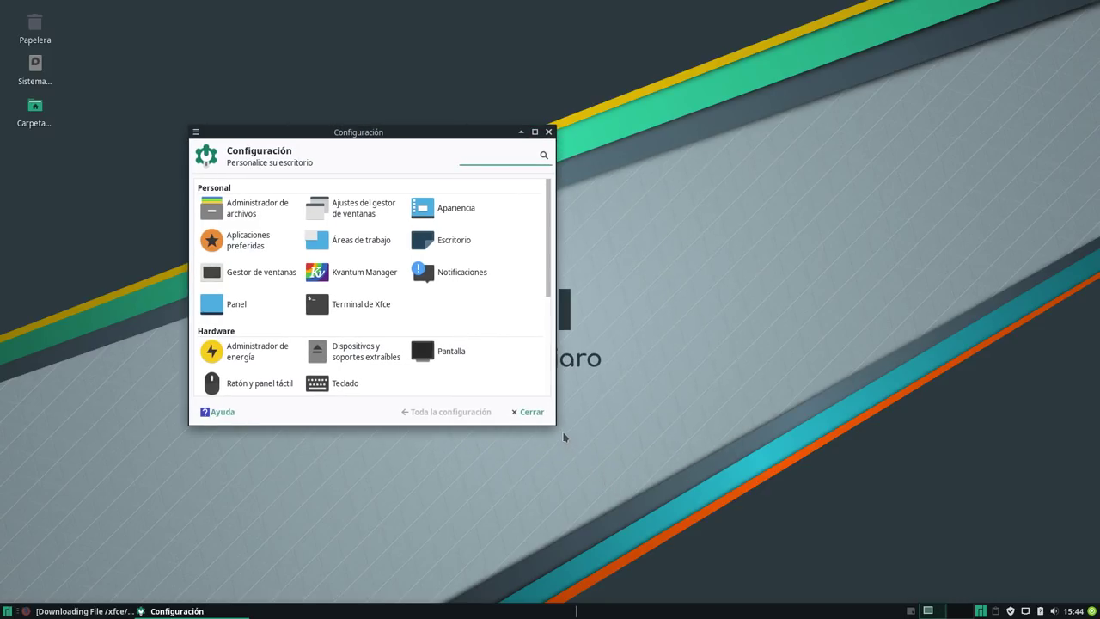
pyautogui.moveTo(556, 424); pyautogui.dragTo(988, 553)
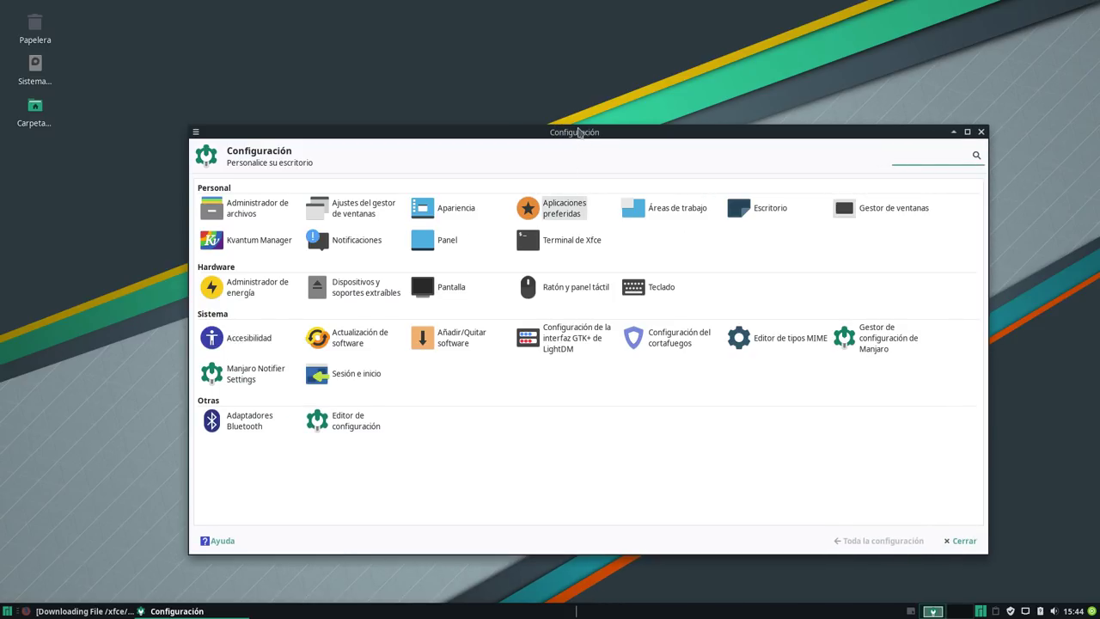
pyautogui.moveTo(583, 134); pyautogui.dragTo(526, 111)
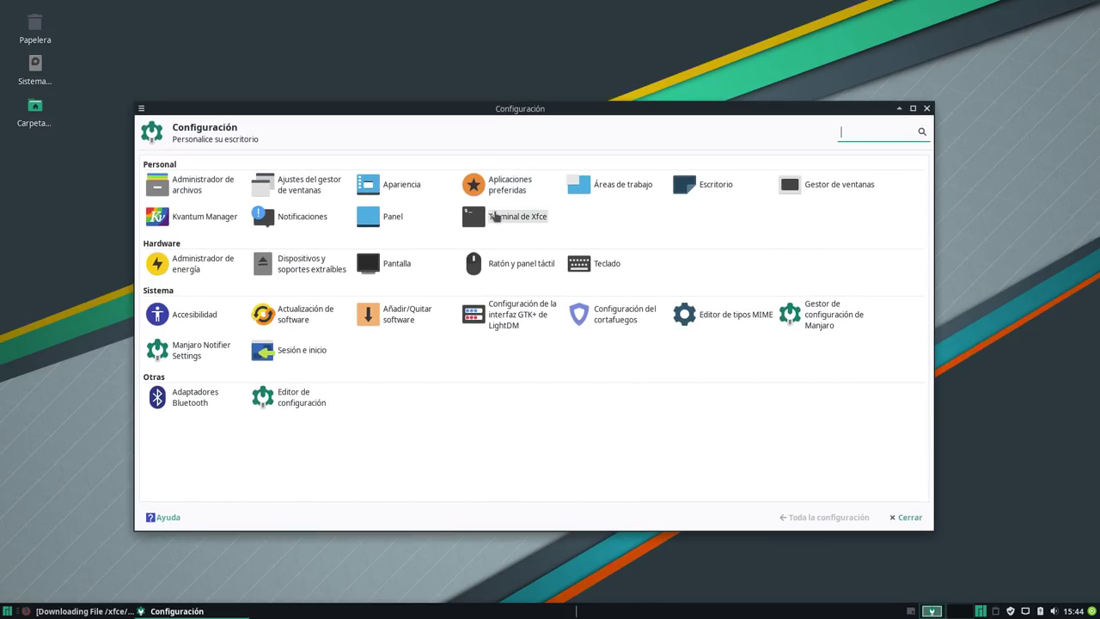
# - Review the Appearance settings for style, icons, fonts and general configuration, and return to the settings overview
pyautogui.click(397, 185)
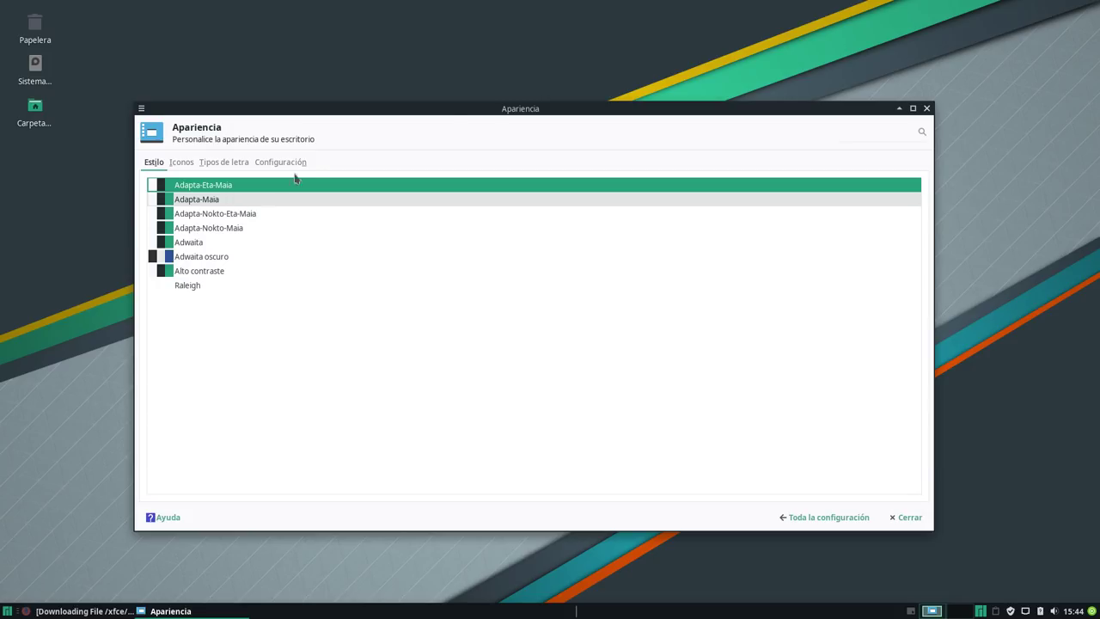
pyautogui.moveTo(509, 104); pyautogui.dragTo(501, 102)
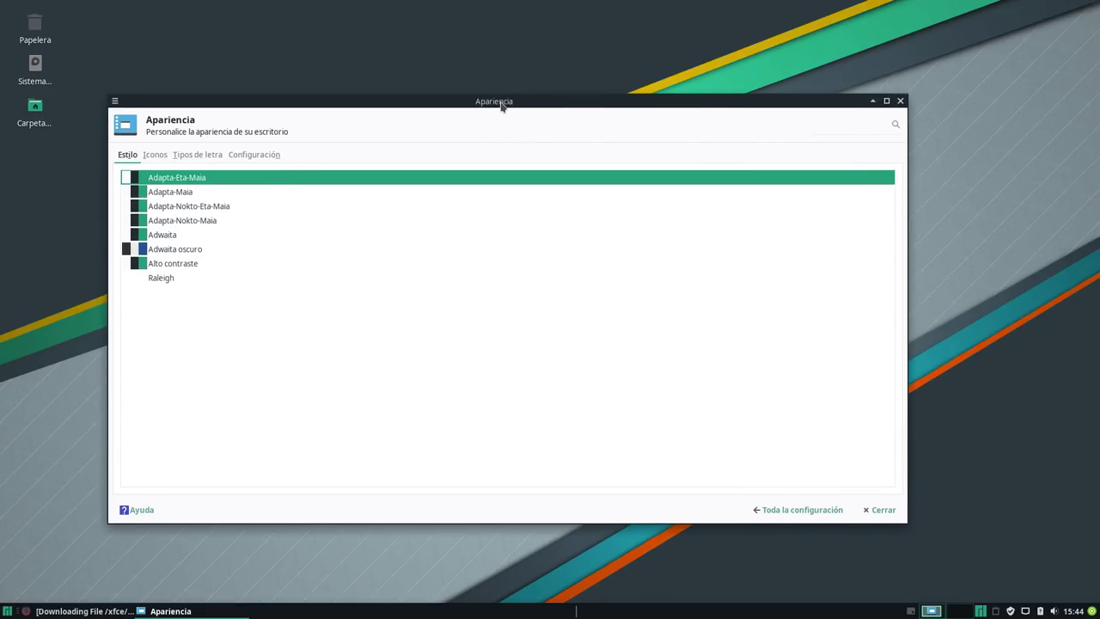
pyautogui.click(154, 154)
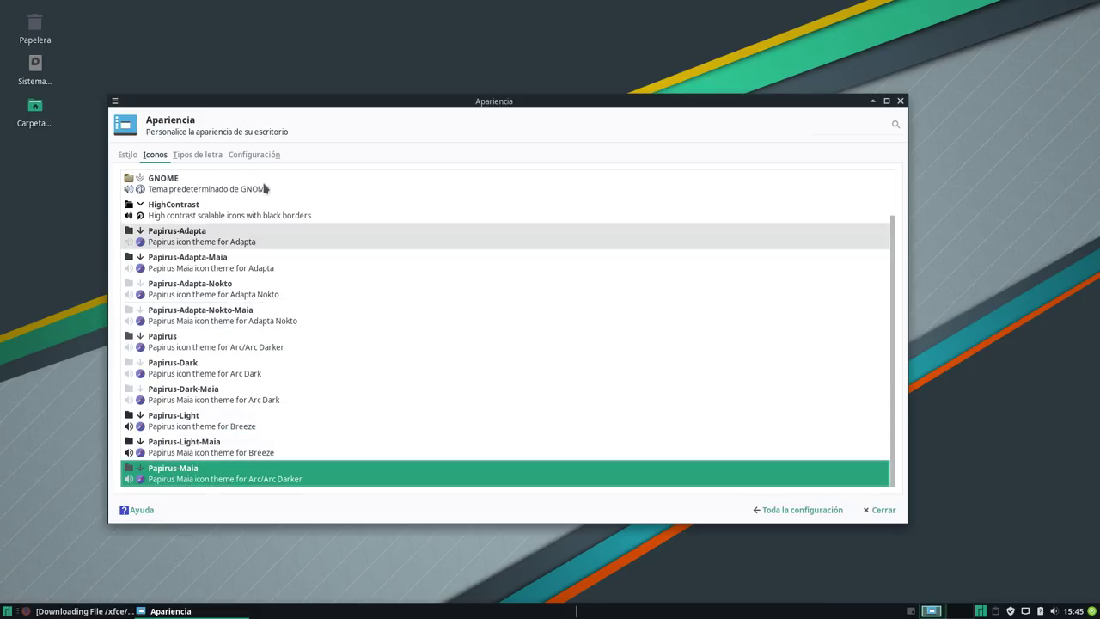
pyautogui.click(211, 156)
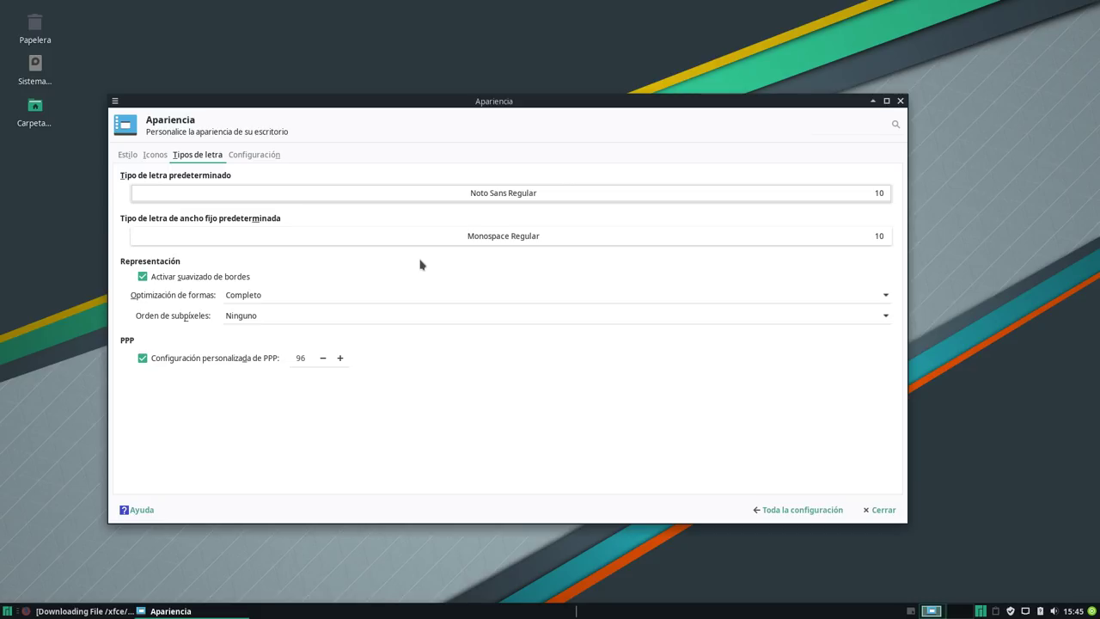
pyautogui.click(273, 155)
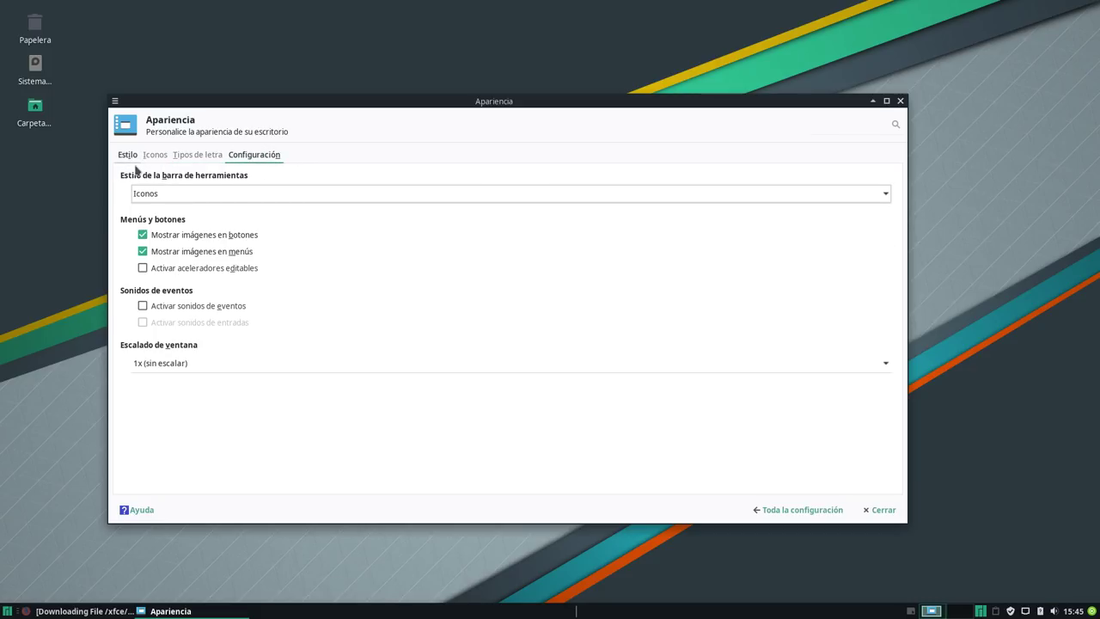
pyautogui.click(789, 510)
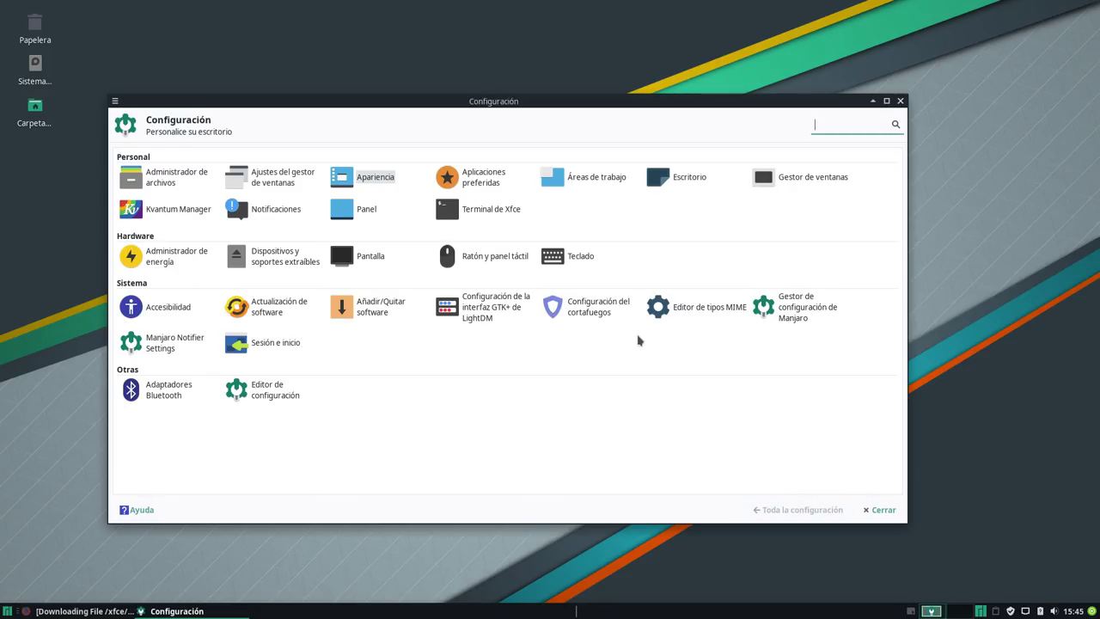
# - Examine the preferred applications, the window manager themes and the Appearance styles, returning to the settings overview
pyautogui.click(495, 181)
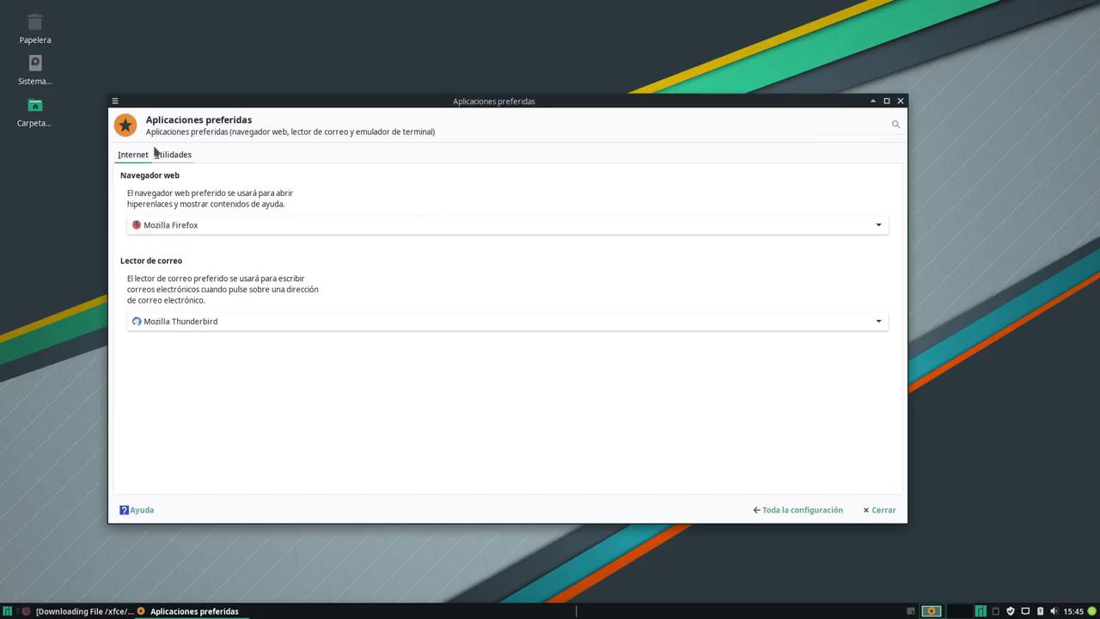
pyautogui.click(773, 510)
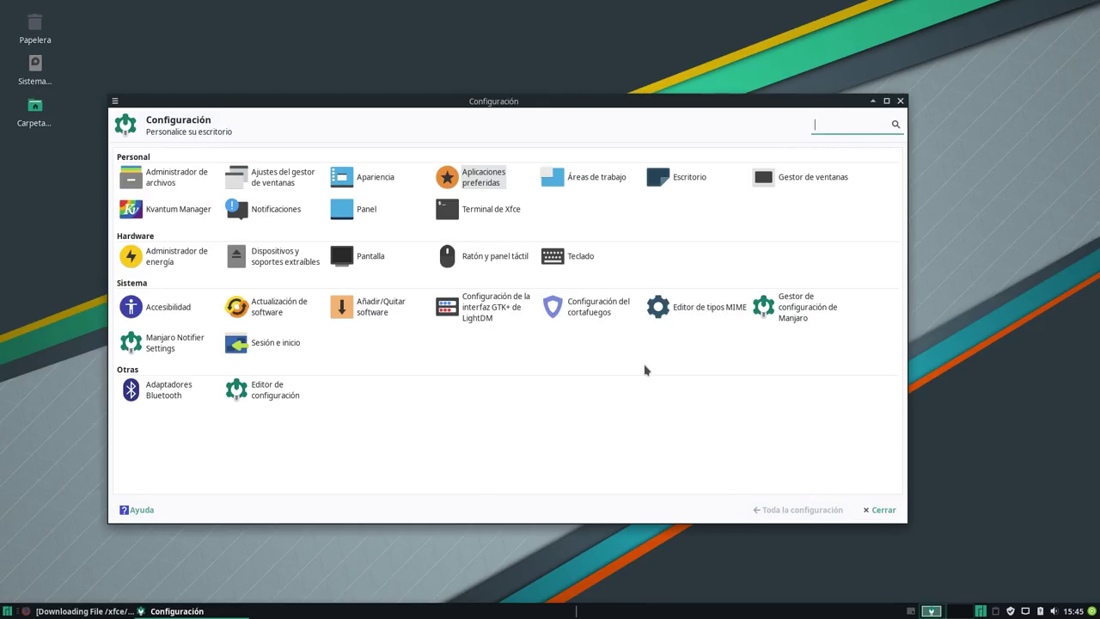
pyautogui.click(800, 188)
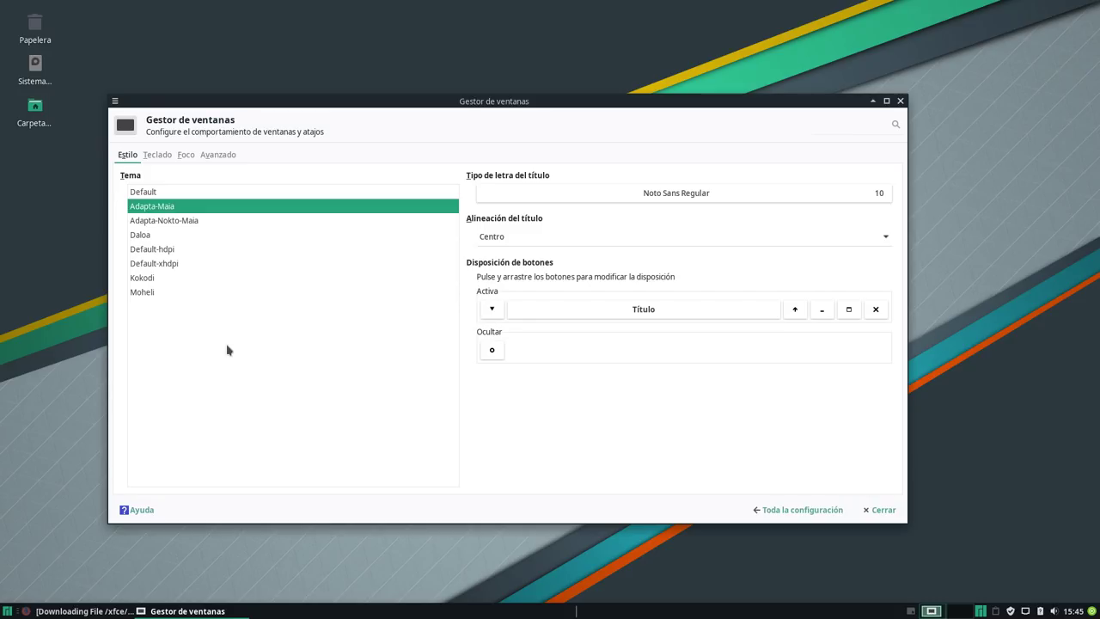
pyautogui.click(772, 513)
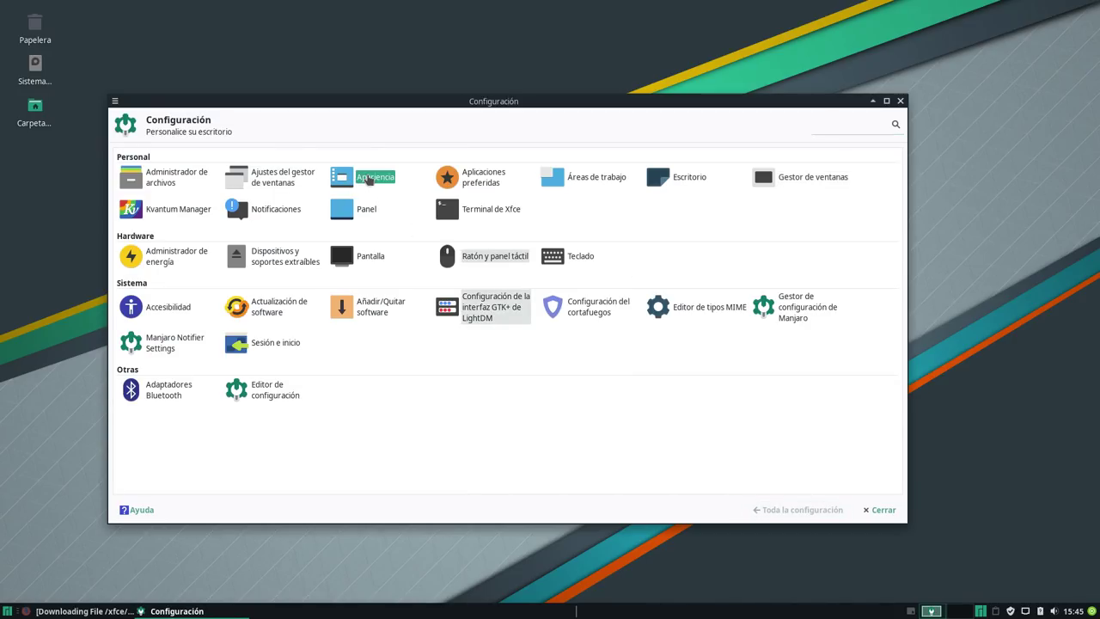
pyautogui.click(376, 179)
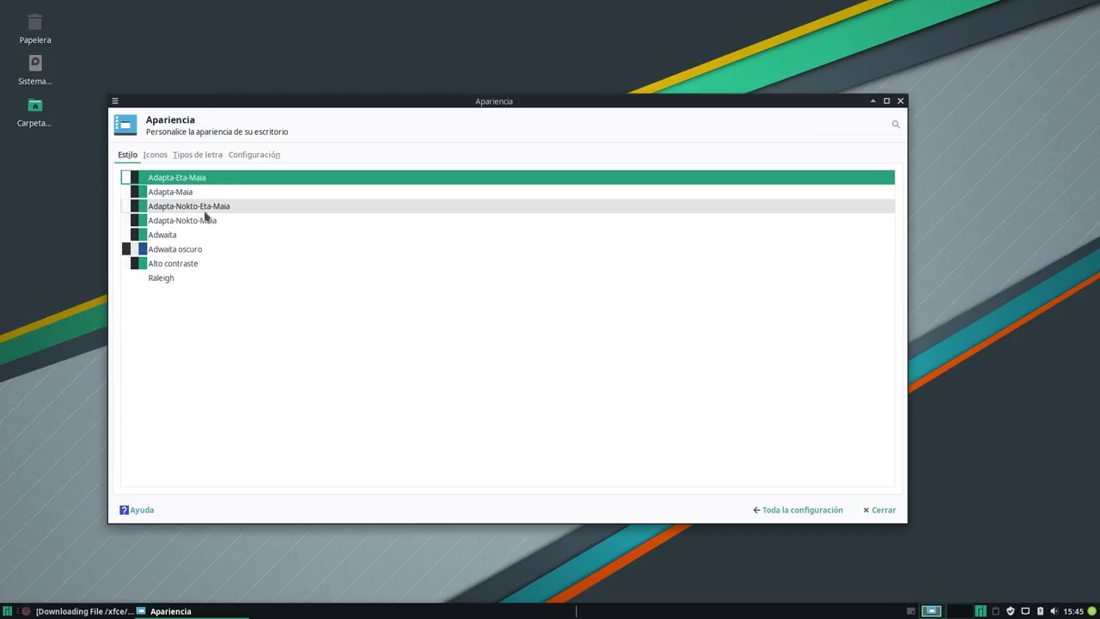
pyautogui.click(749, 508)
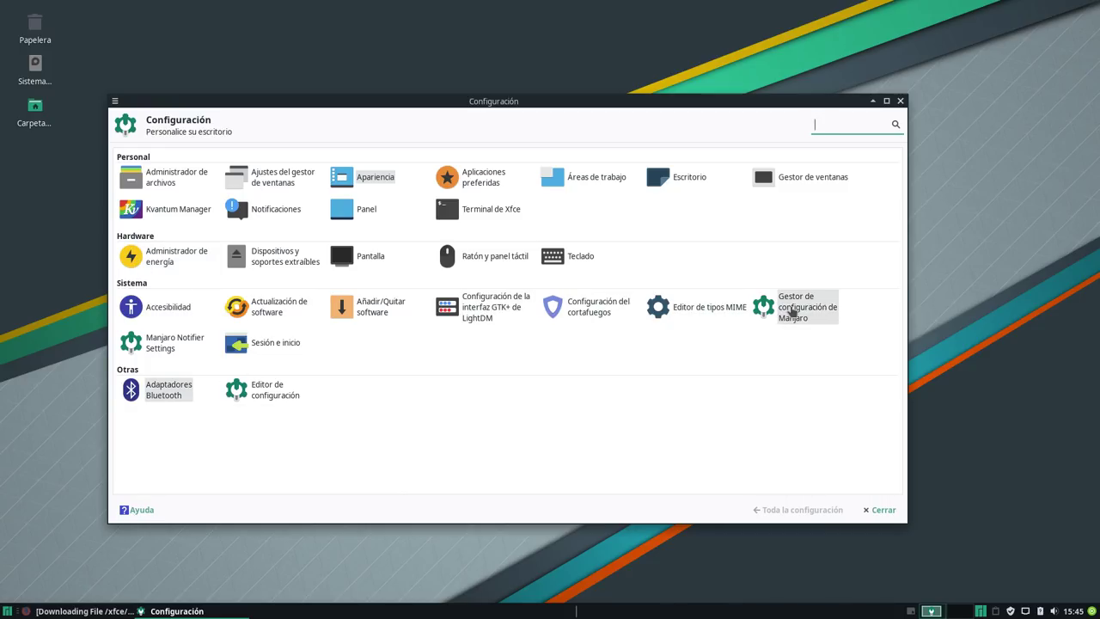
# - Check for software updates and Pamac's version information, and review the Manjaro notifier's kernel and language package settings
pyautogui.click(294, 306)
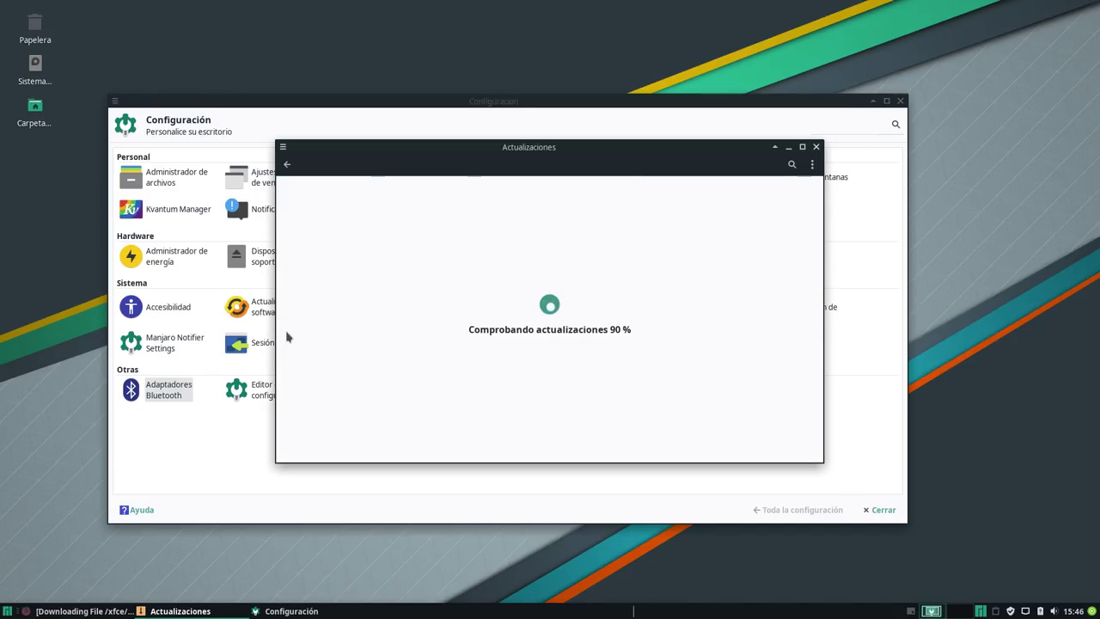
pyautogui.moveTo(481, 147); pyautogui.dragTo(327, 88)
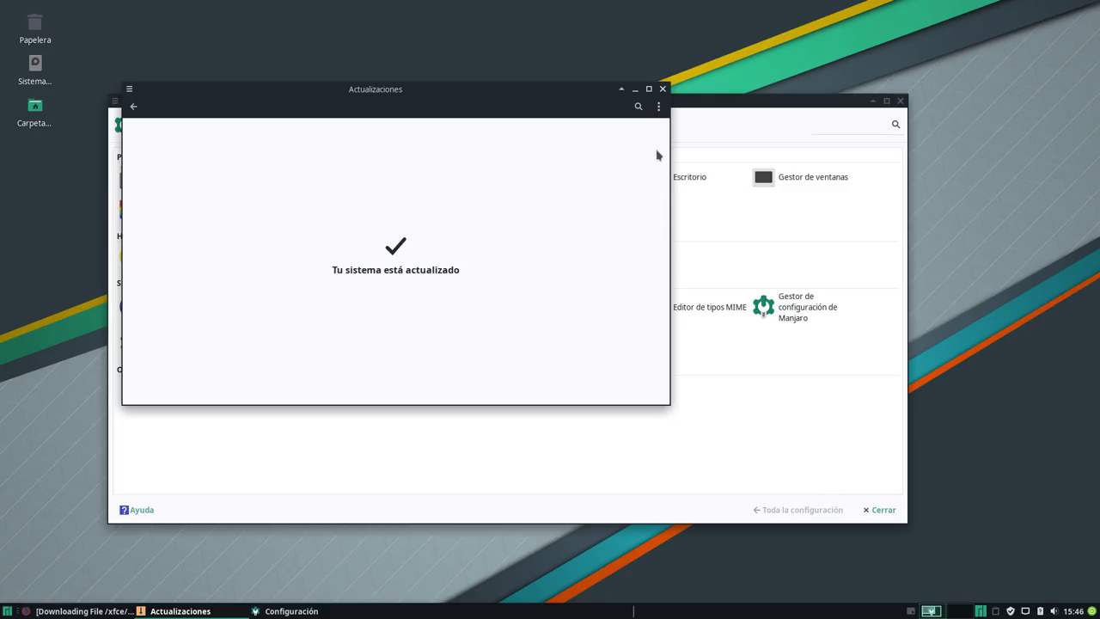
pyautogui.click(658, 105)
pyautogui.click(592, 208)
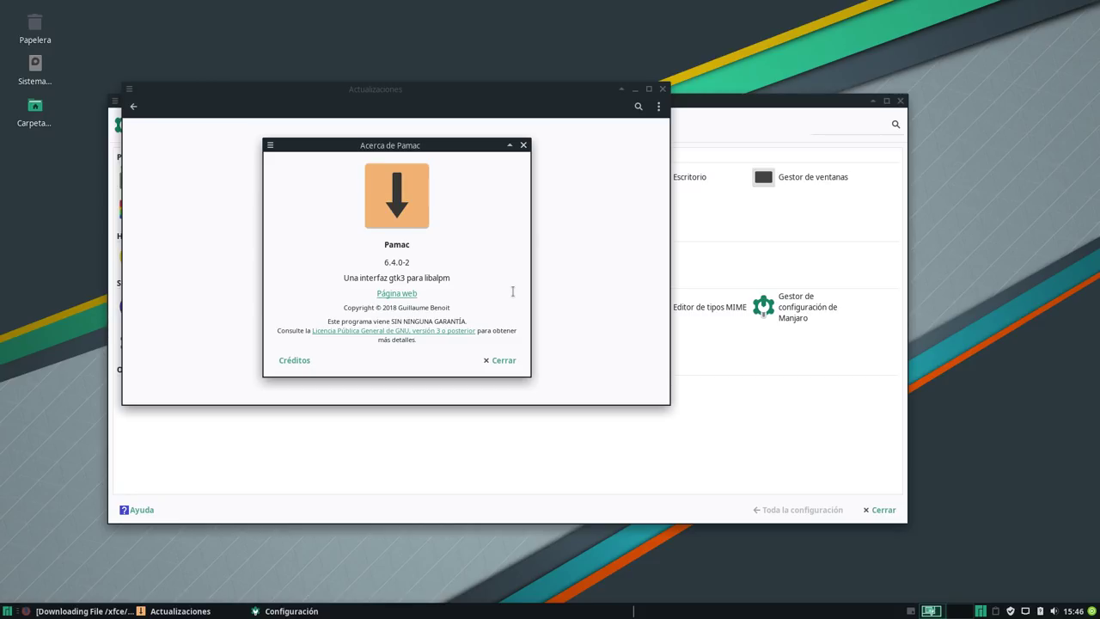
pyautogui.click(504, 360)
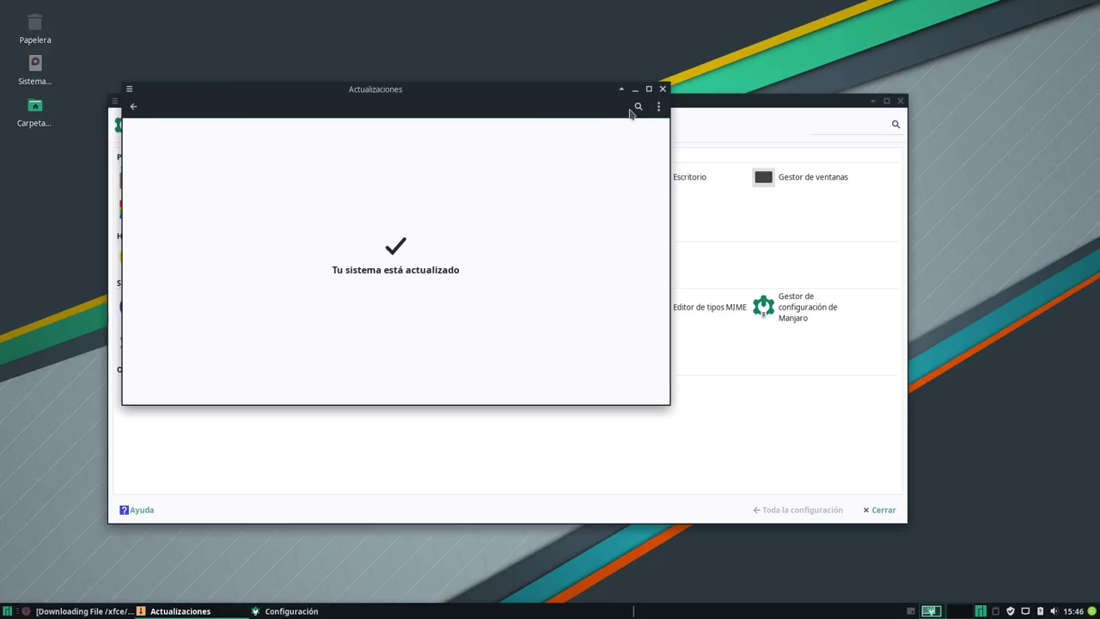
pyautogui.click(662, 89)
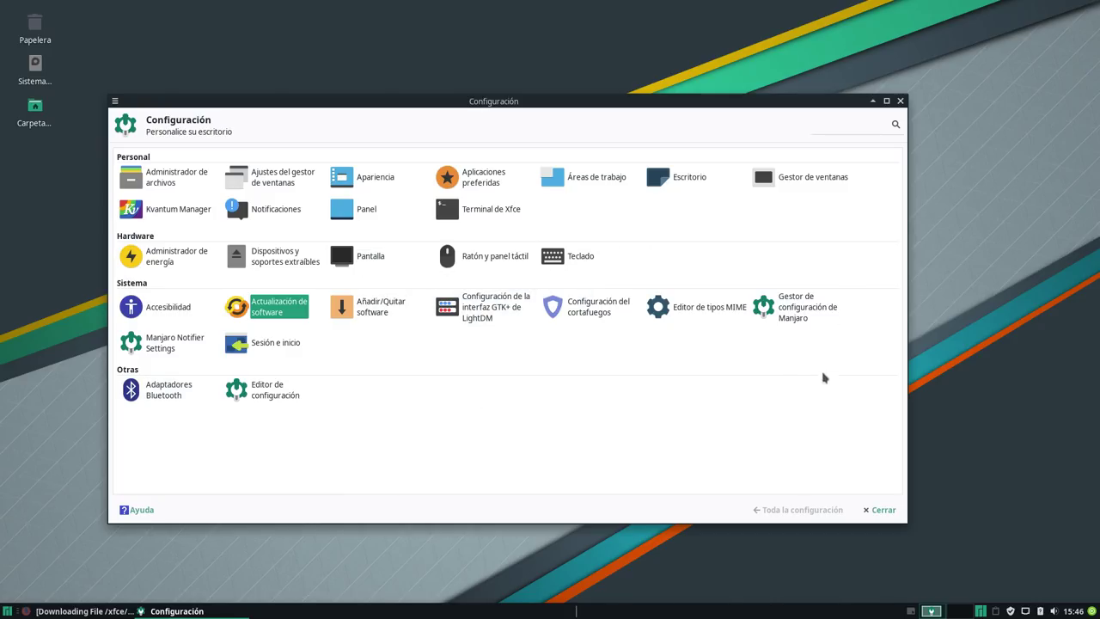
pyautogui.click(199, 342)
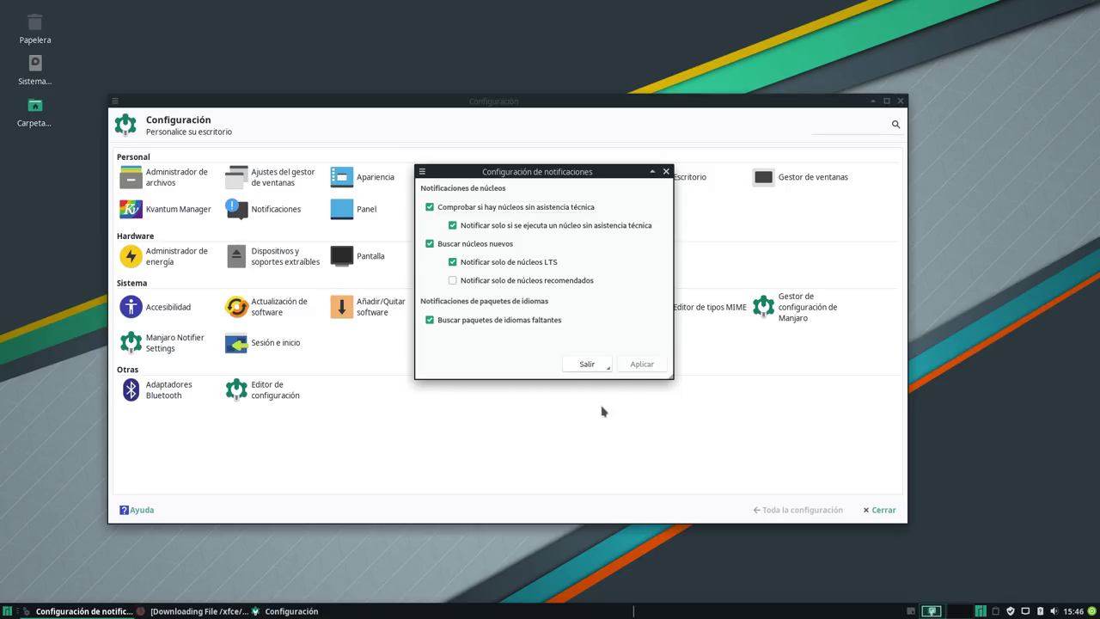
pyautogui.click(586, 365)
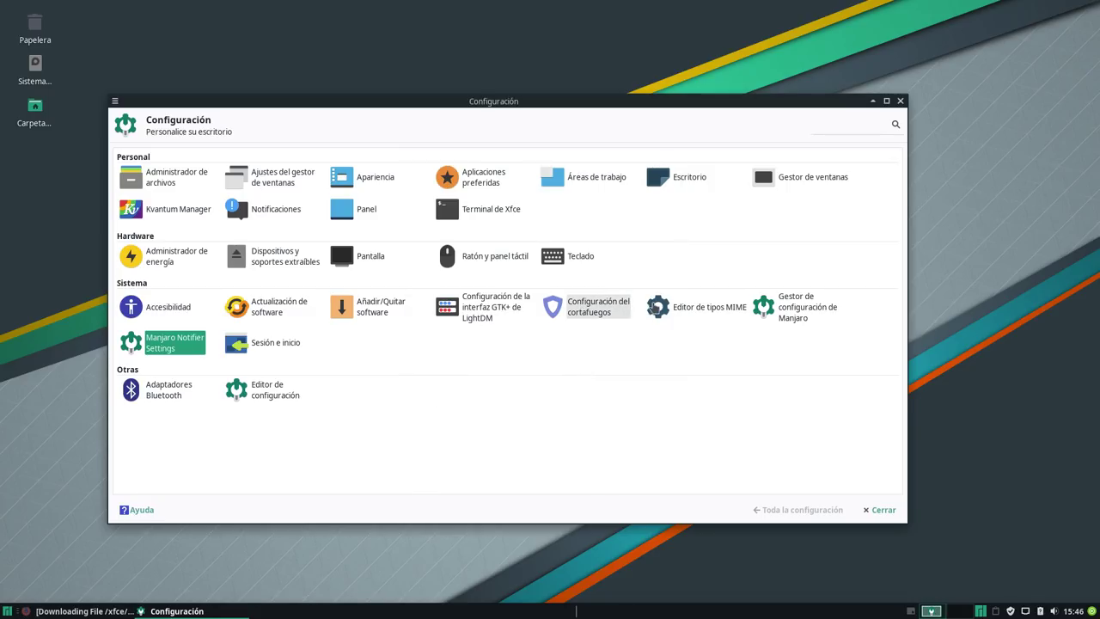
# - Open the Manjaro settings manager in an enlarged window and review the system's regional settings, returning to its overview
pyautogui.click(792, 315)
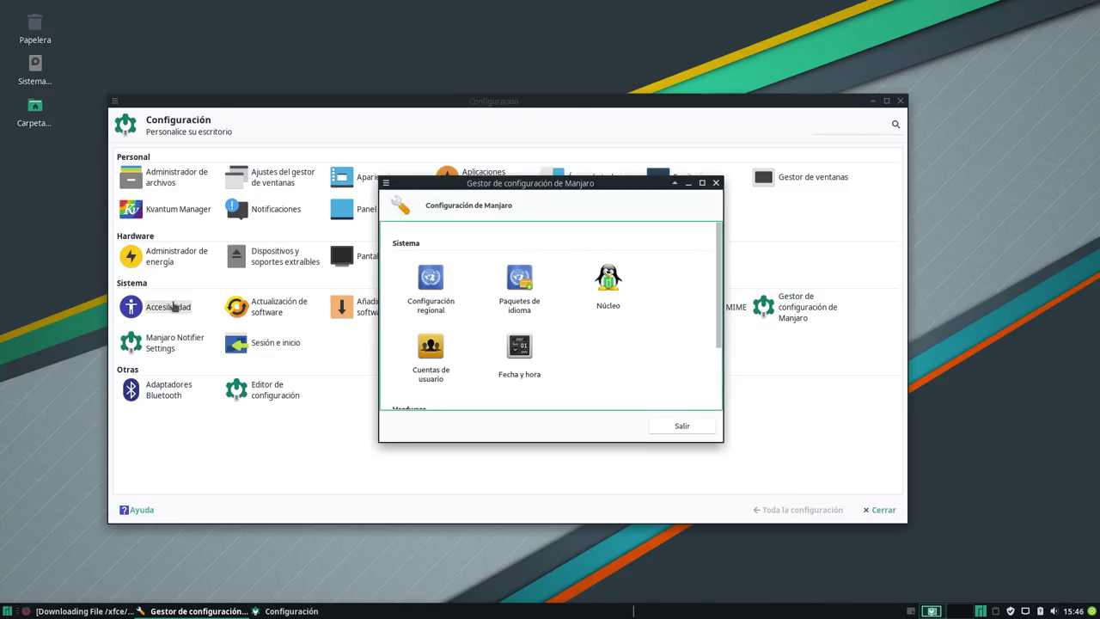
pyautogui.moveTo(495, 188); pyautogui.dragTo(187, 60)
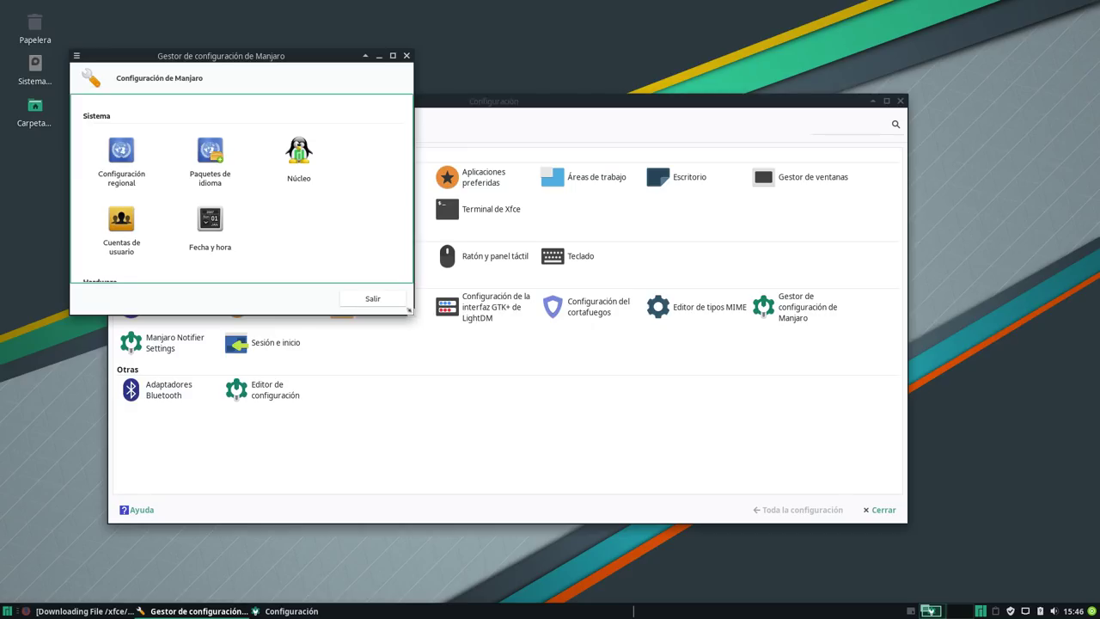
pyautogui.moveTo(414, 315); pyautogui.dragTo(960, 526)
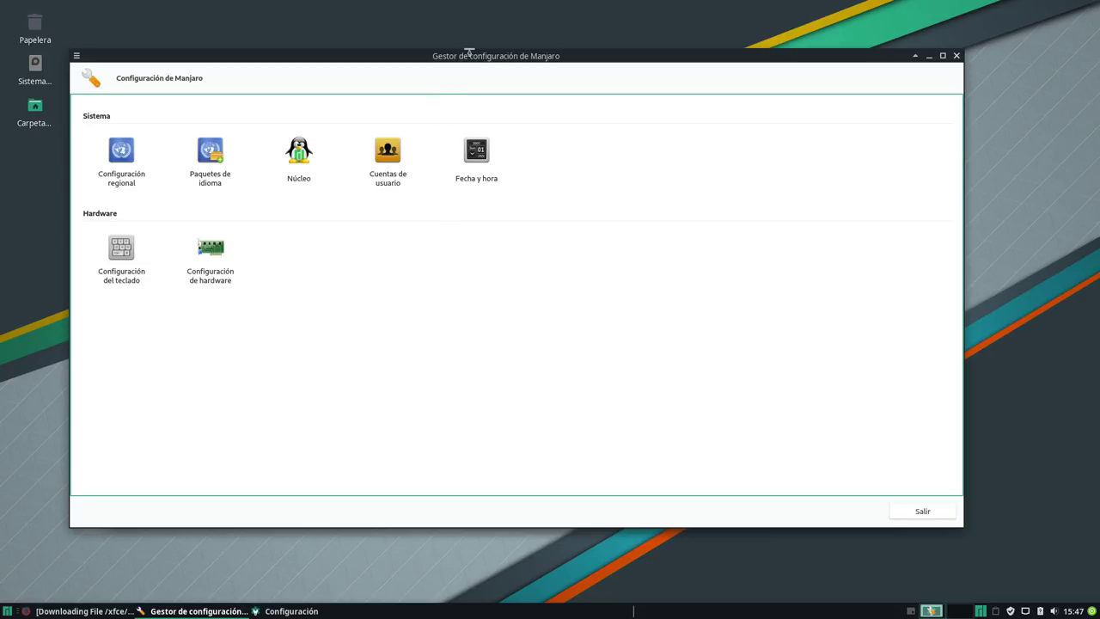
pyautogui.moveTo(496, 58); pyautogui.dragTo(504, 58)
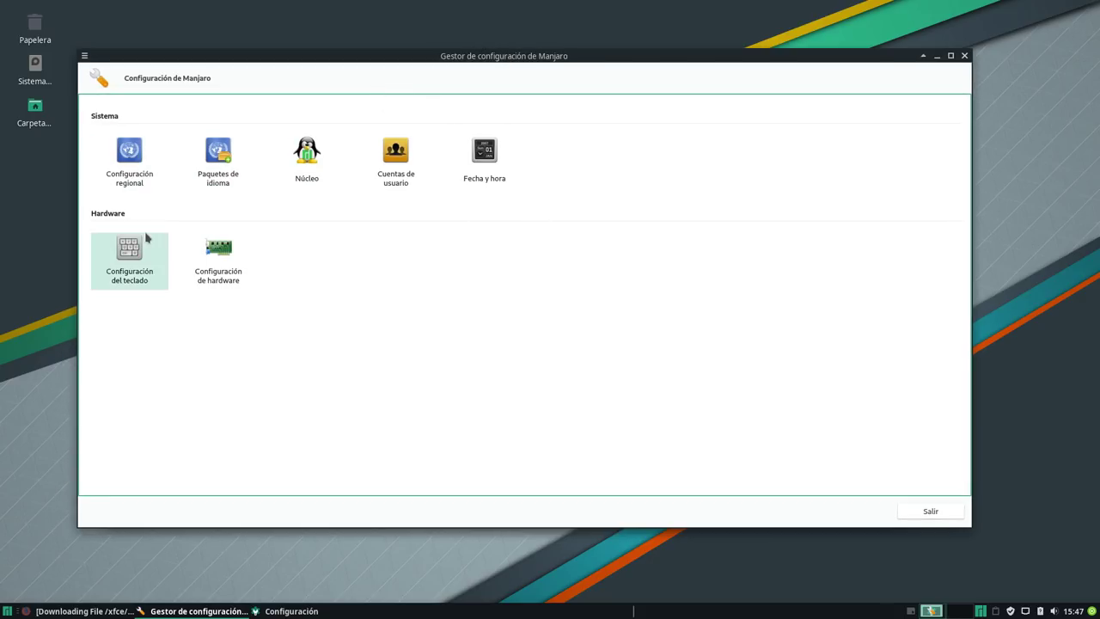
pyautogui.click(141, 155)
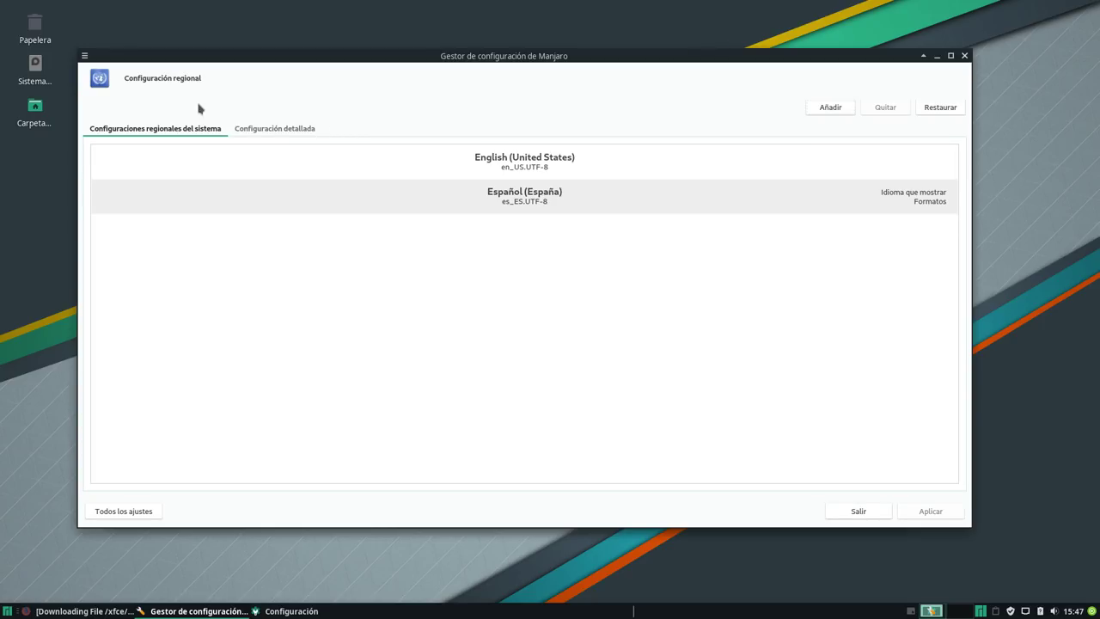
pyautogui.click(142, 512)
# - Install all available global, en_US and es_ES language packages, authenticating with the account password, and return to the Manjaro settings overview
pyautogui.click(219, 172)
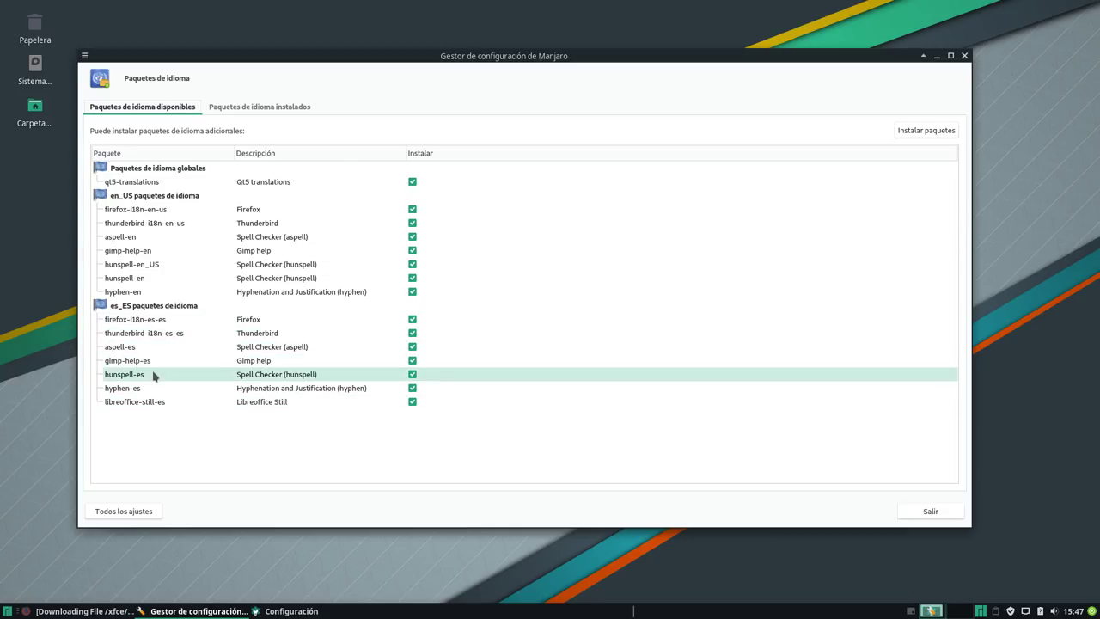
pyautogui.click(921, 139)
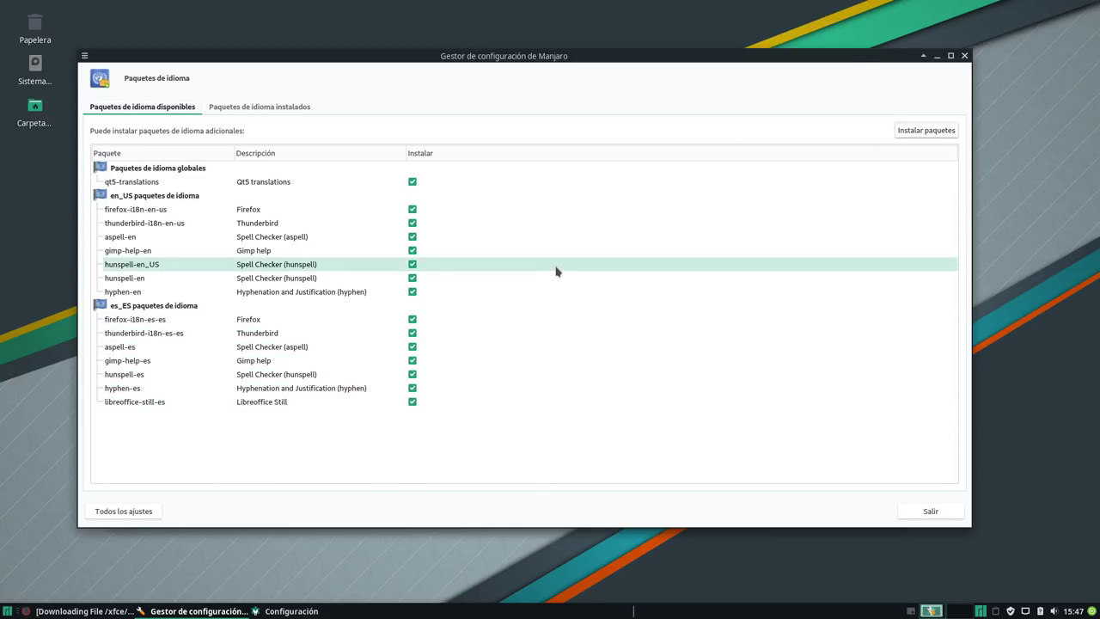
pyautogui.click(563, 319)
pyautogui.write('••••••••')
pyautogui.press('Return')
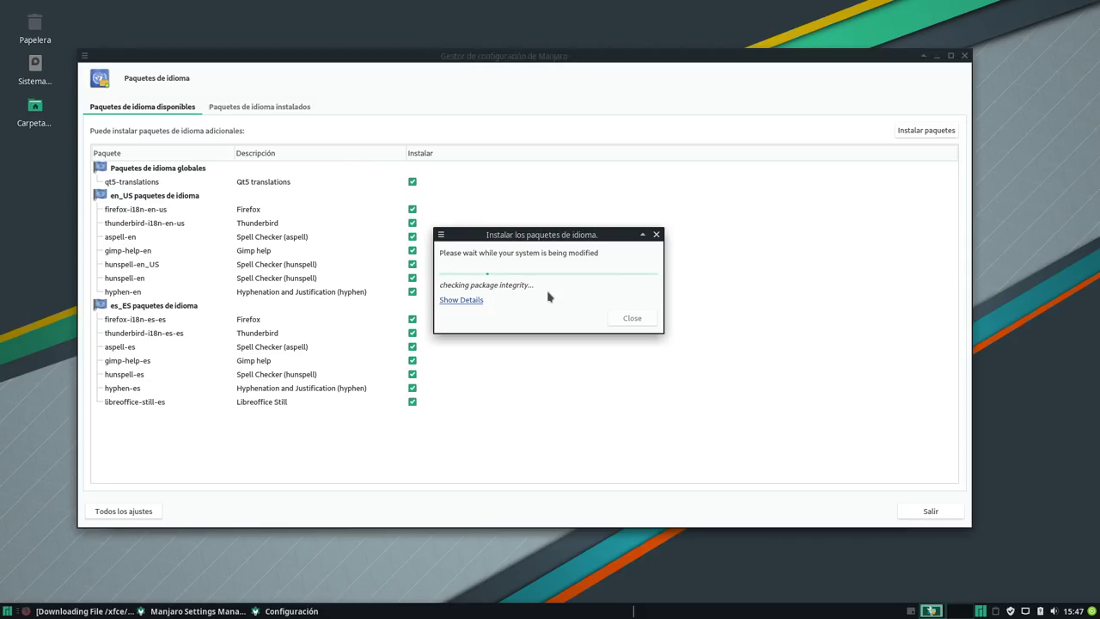
pyautogui.moveTo(574, 237); pyautogui.dragTo(590, 456)
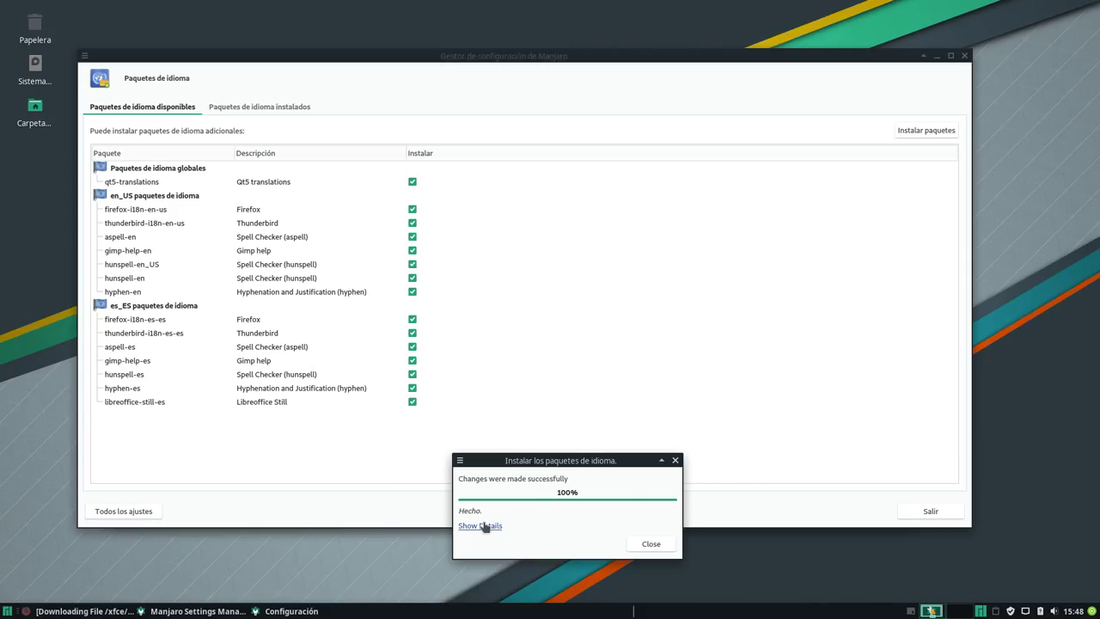
pyautogui.click(651, 544)
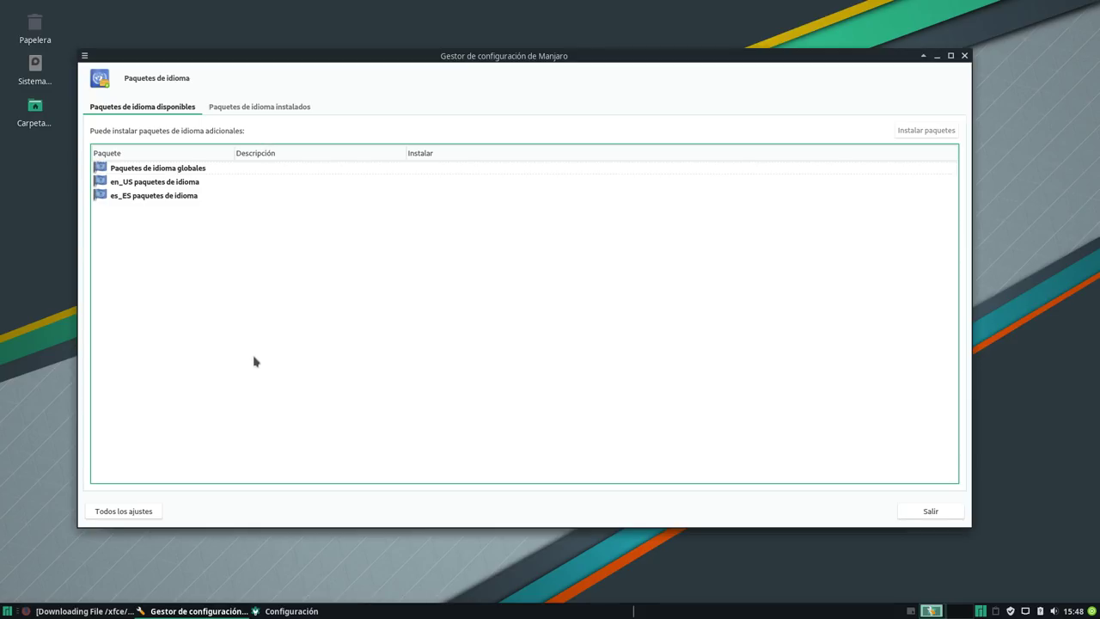
pyautogui.click(133, 513)
# - Review the available kernels and the hardware driver configuration, and close both settings managers
pyautogui.click(305, 164)
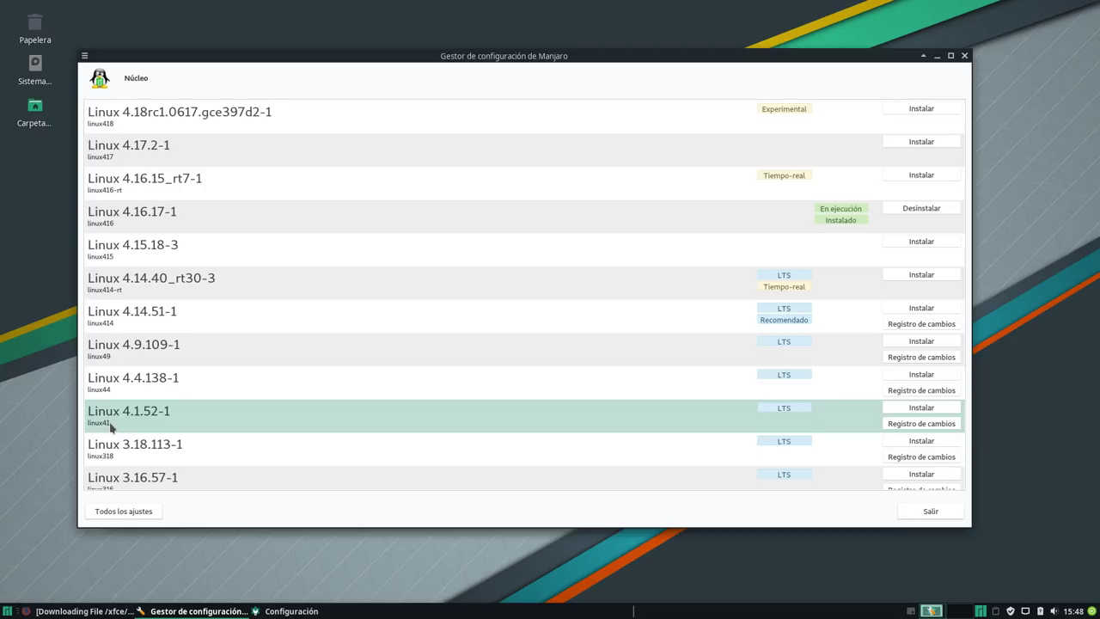
pyautogui.click(133, 513)
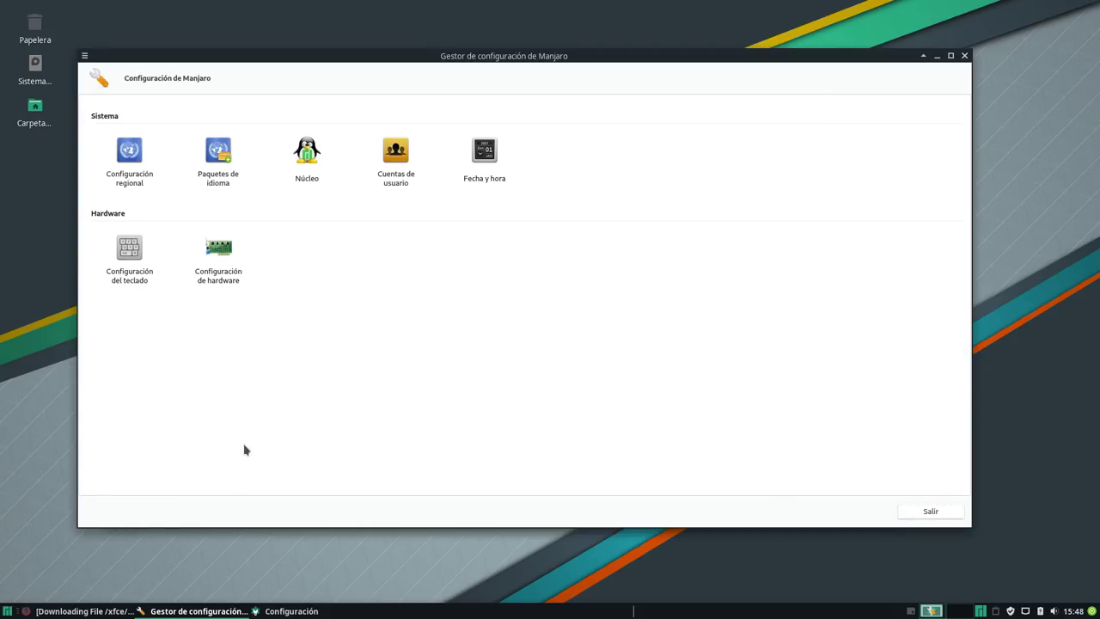
pyautogui.click(232, 250)
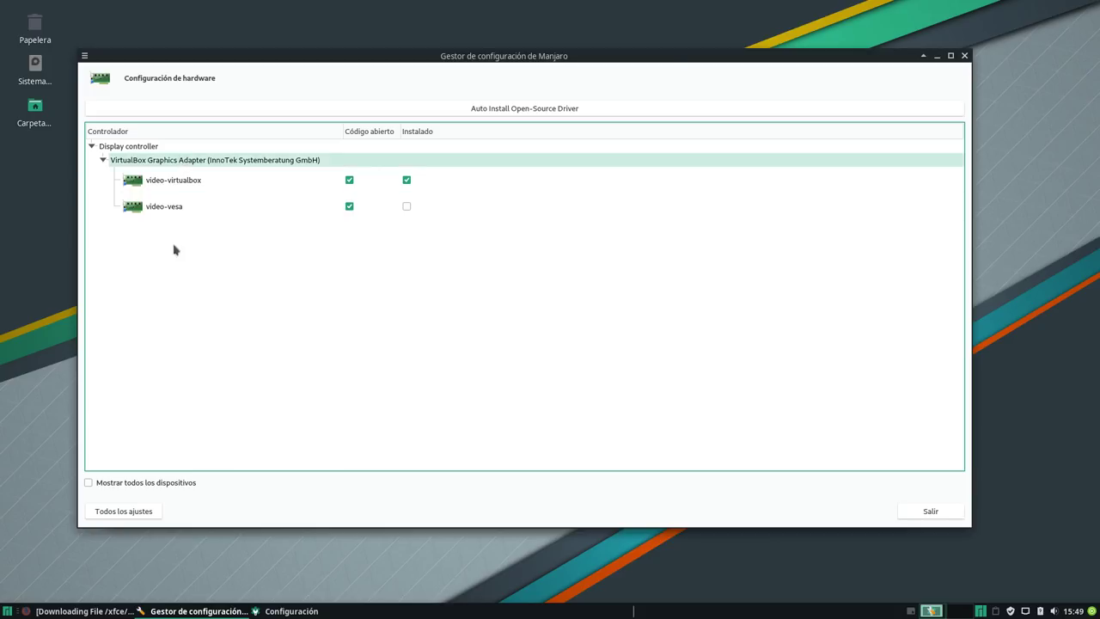
pyautogui.click(136, 512)
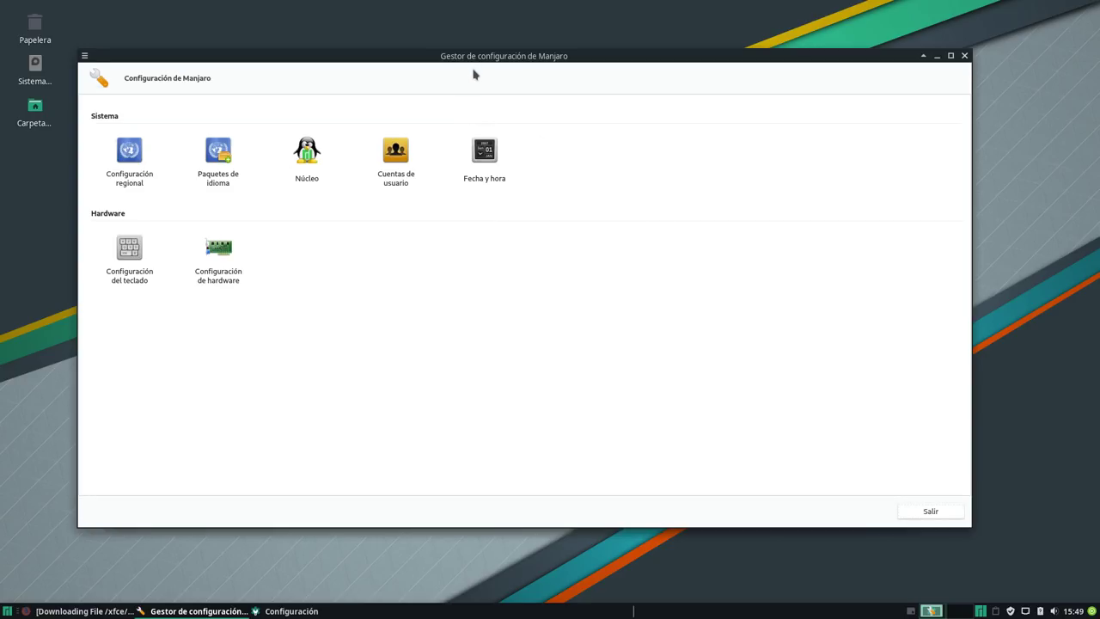
pyautogui.click(964, 56)
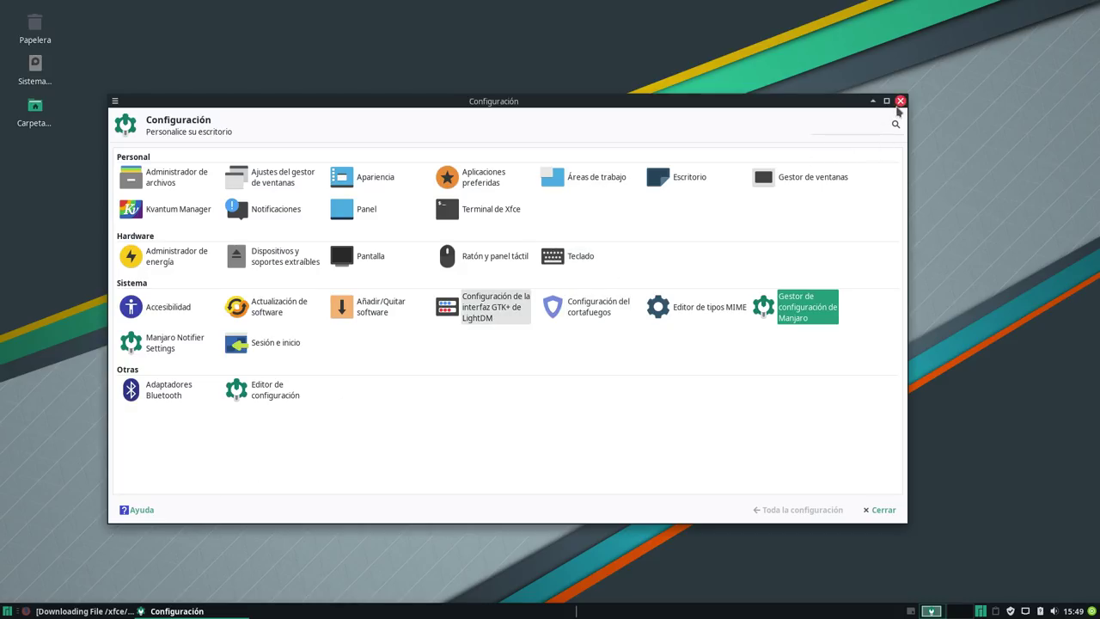
pyautogui.click(899, 101)
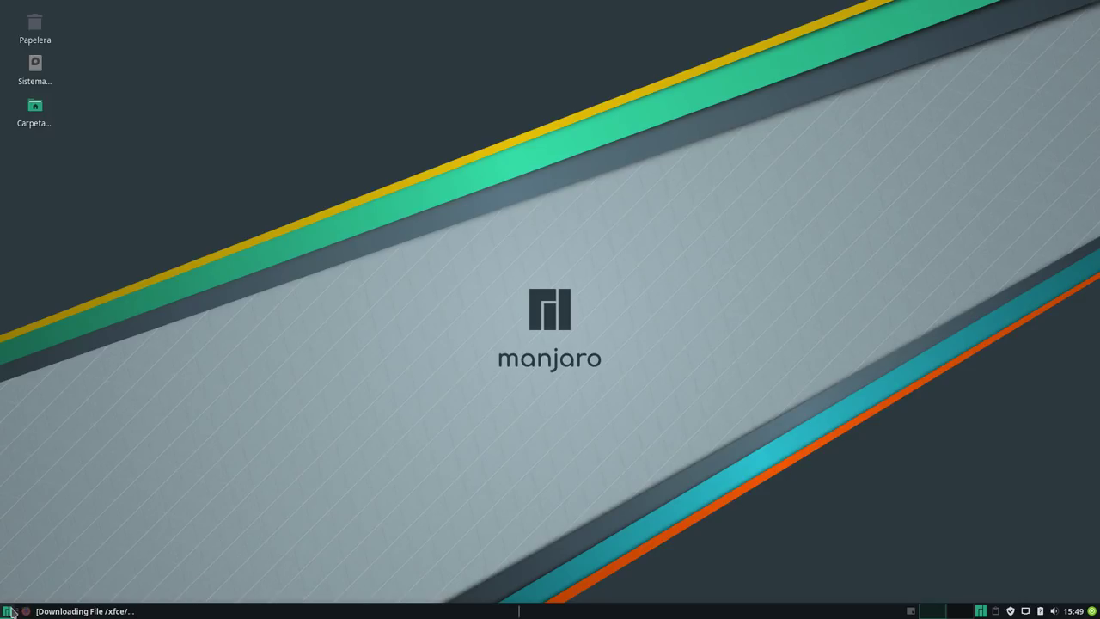
# - Open the terminal emulator to inspect its look, enlarge and move its window over the desktop, and close it
pyautogui.click(10, 611)
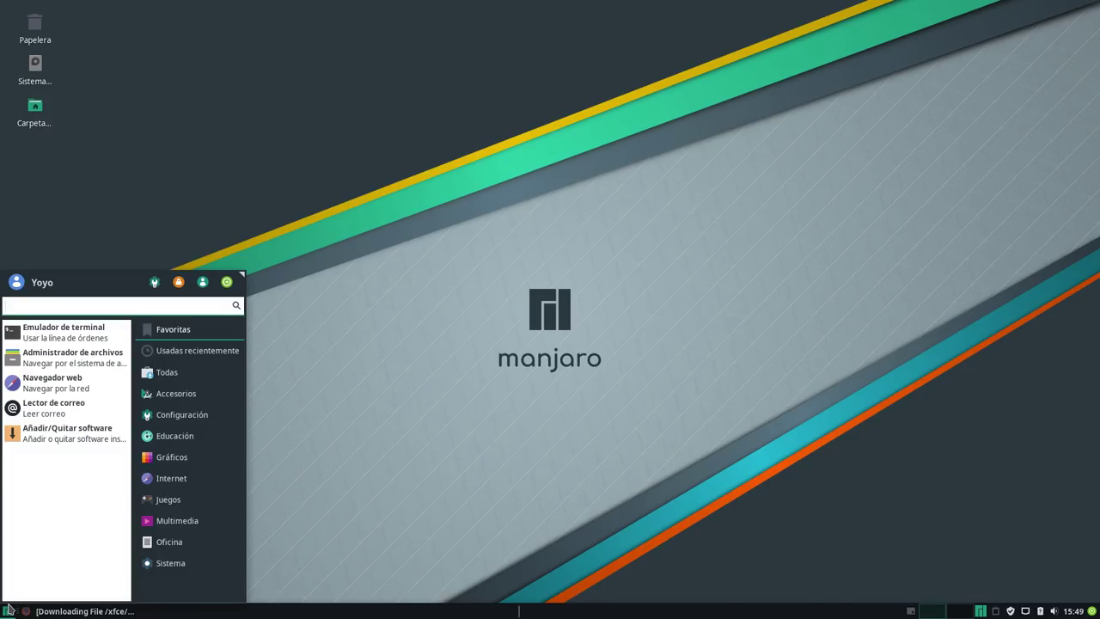
pyautogui.click(77, 332)
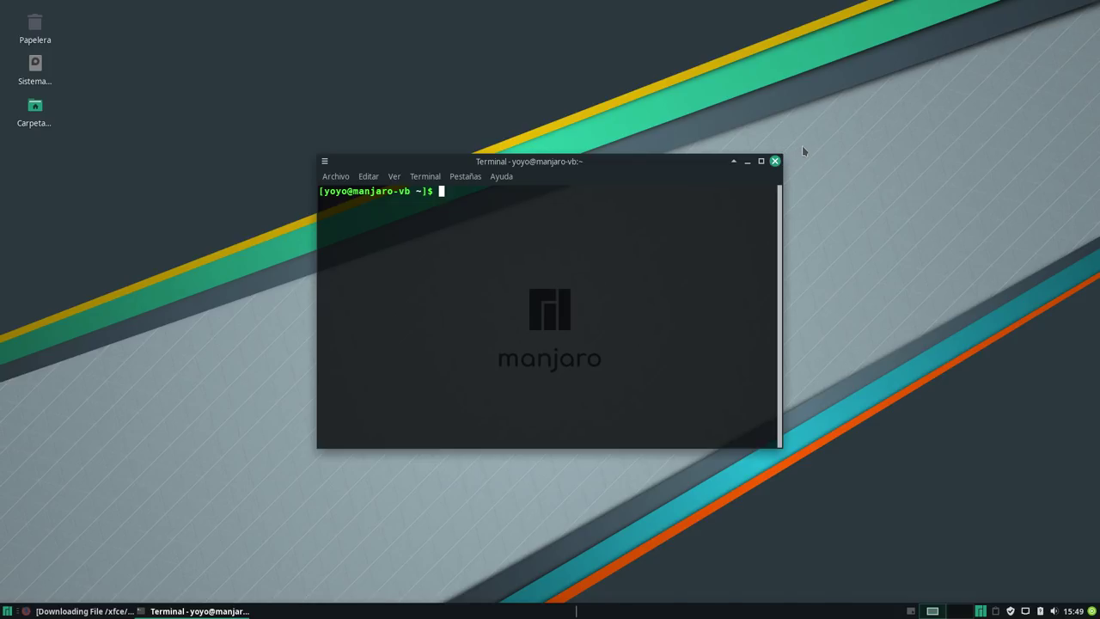
pyautogui.hotkey('alt', 'F4')
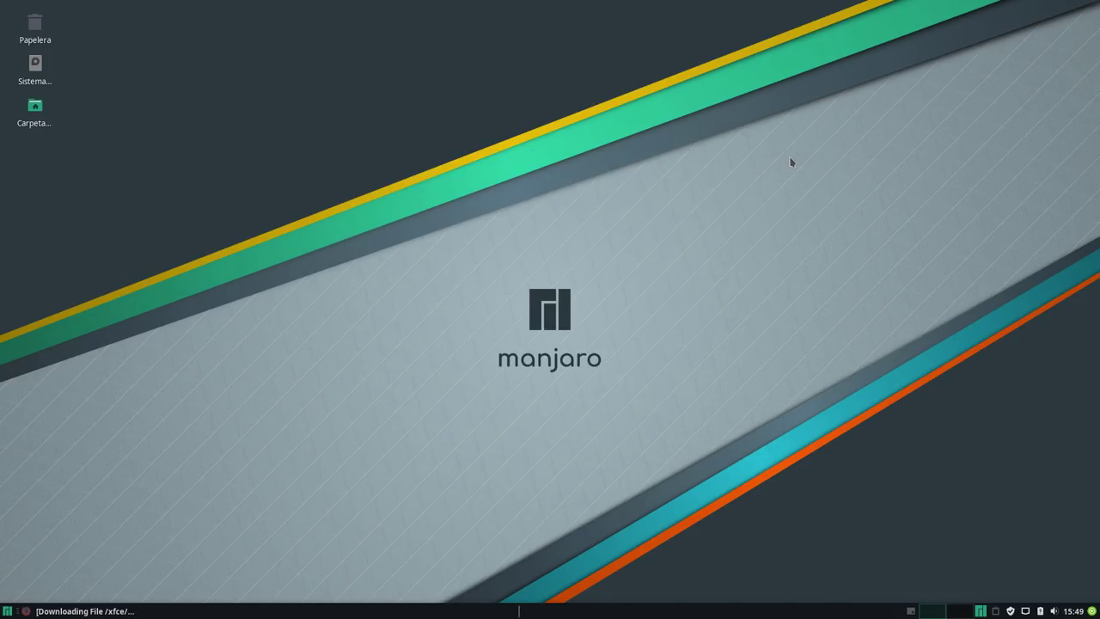
pyautogui.click(7, 611)
pyautogui.click(49, 346)
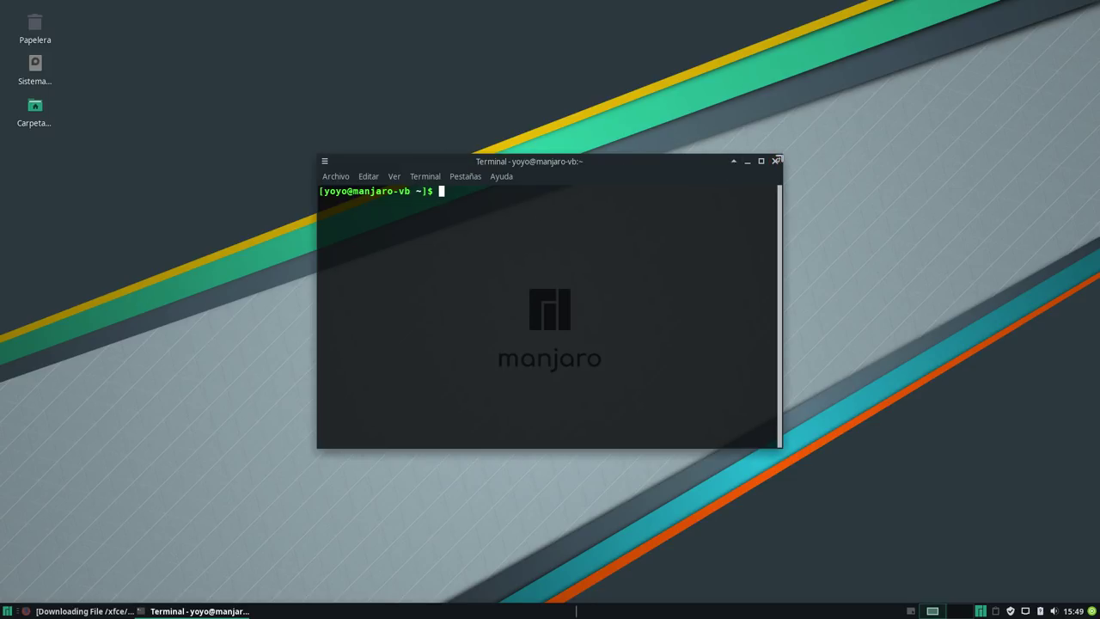
pyautogui.moveTo(798, 149); pyautogui.dragTo(1031, 72)
pyautogui.moveTo(812, 81); pyautogui.dragTo(596, 169)
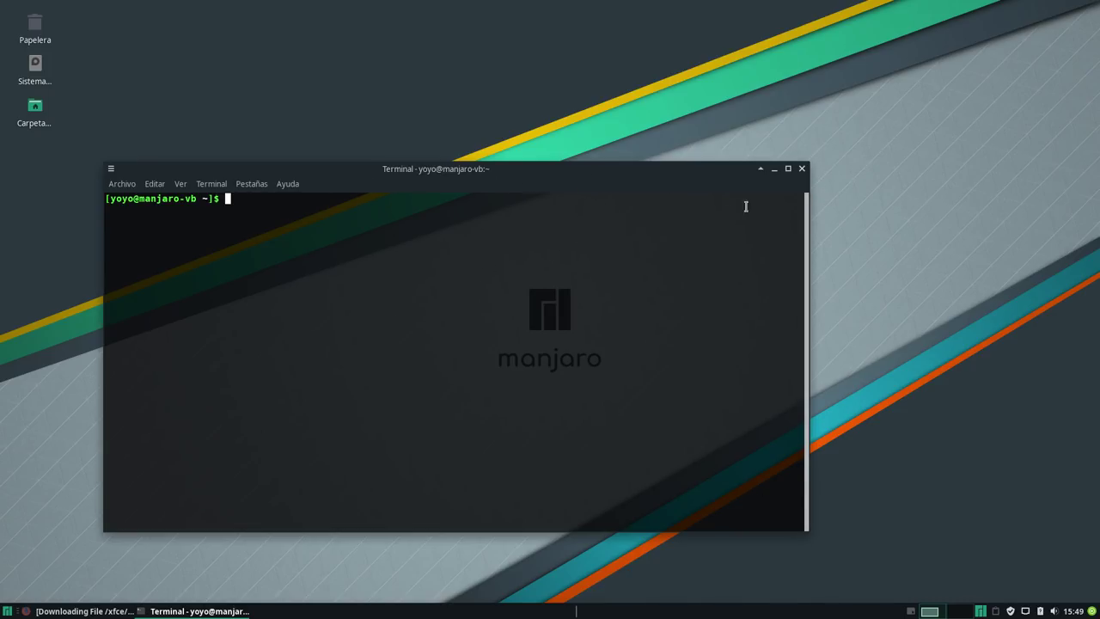
pyautogui.click(802, 169)
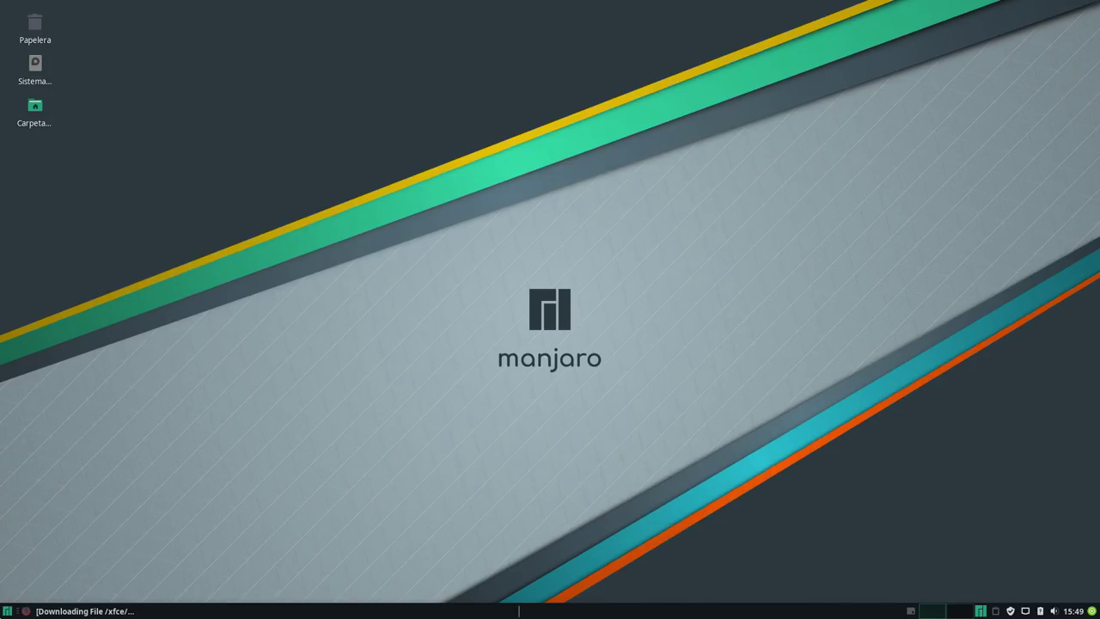
# - Open the file manager and view Thunar's version information, closing the information dialog
pyautogui.click(8, 611)
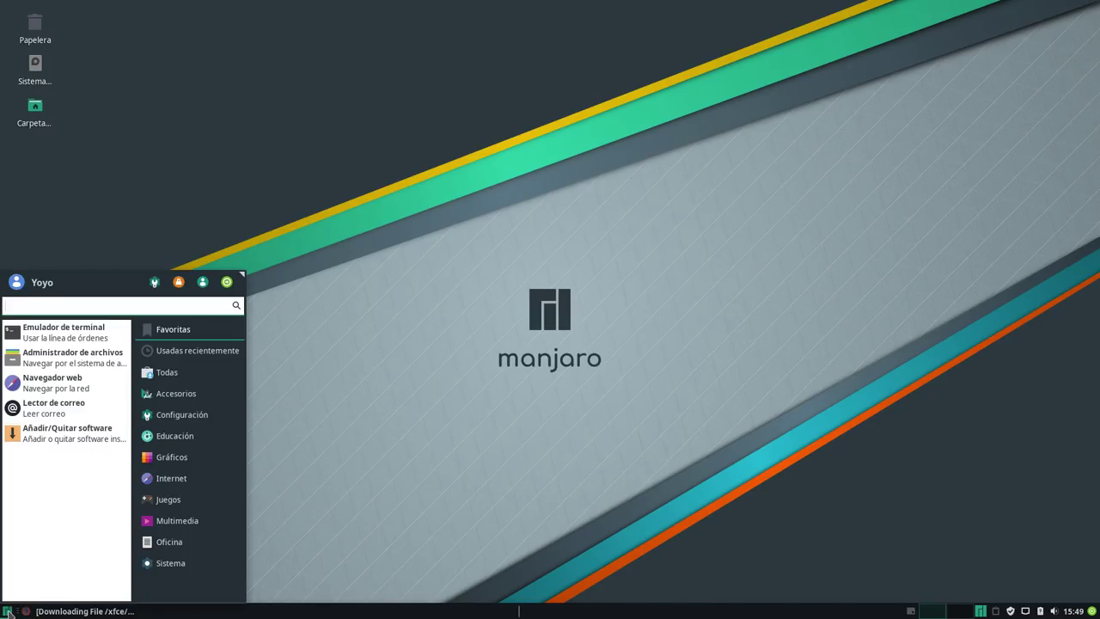
pyautogui.click(71, 359)
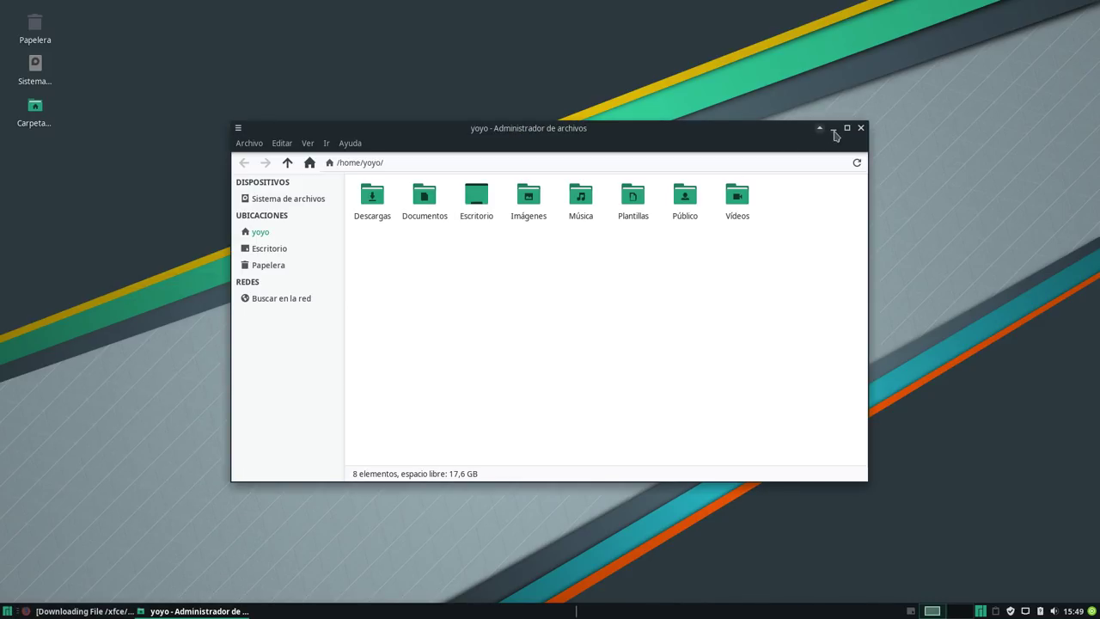
pyautogui.click(859, 128)
pyautogui.click(7, 611)
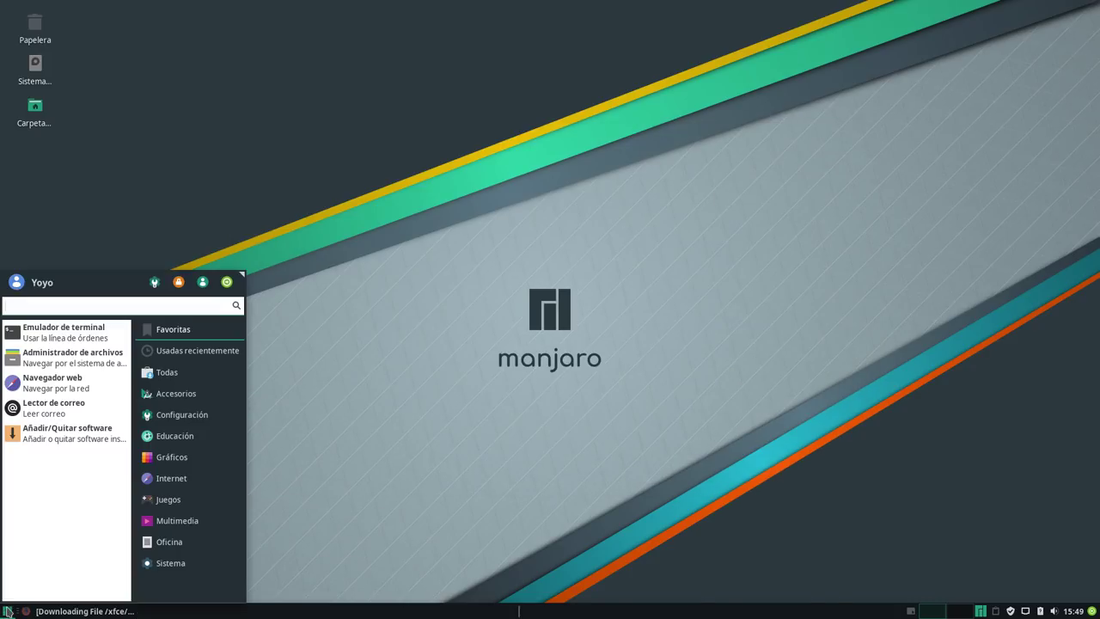
pyautogui.click(38, 365)
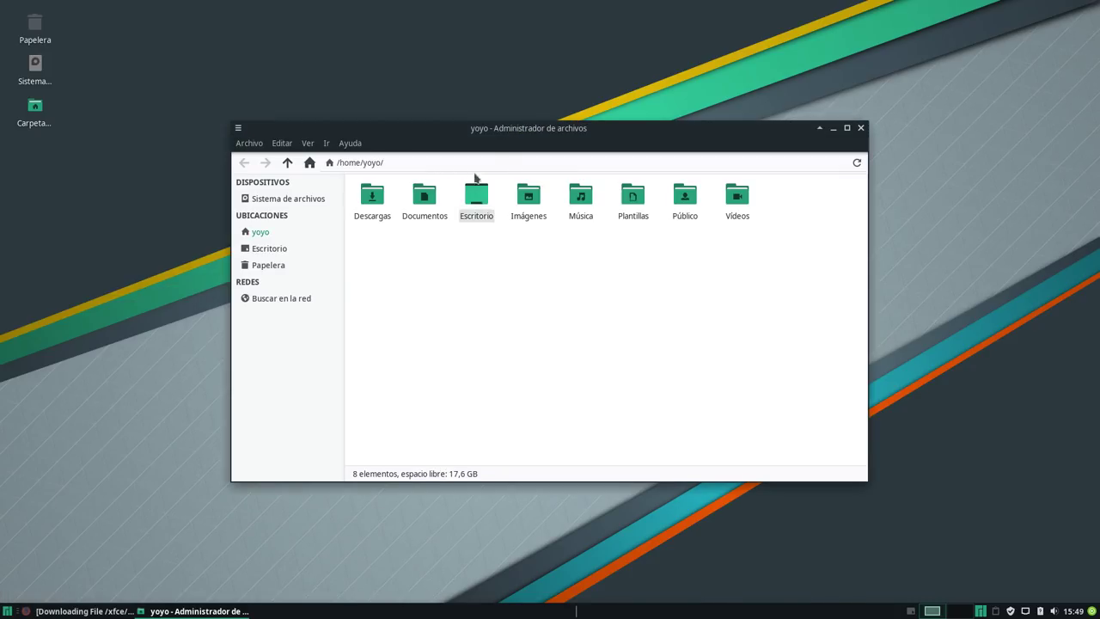
pyautogui.click(352, 144)
pyautogui.click(361, 177)
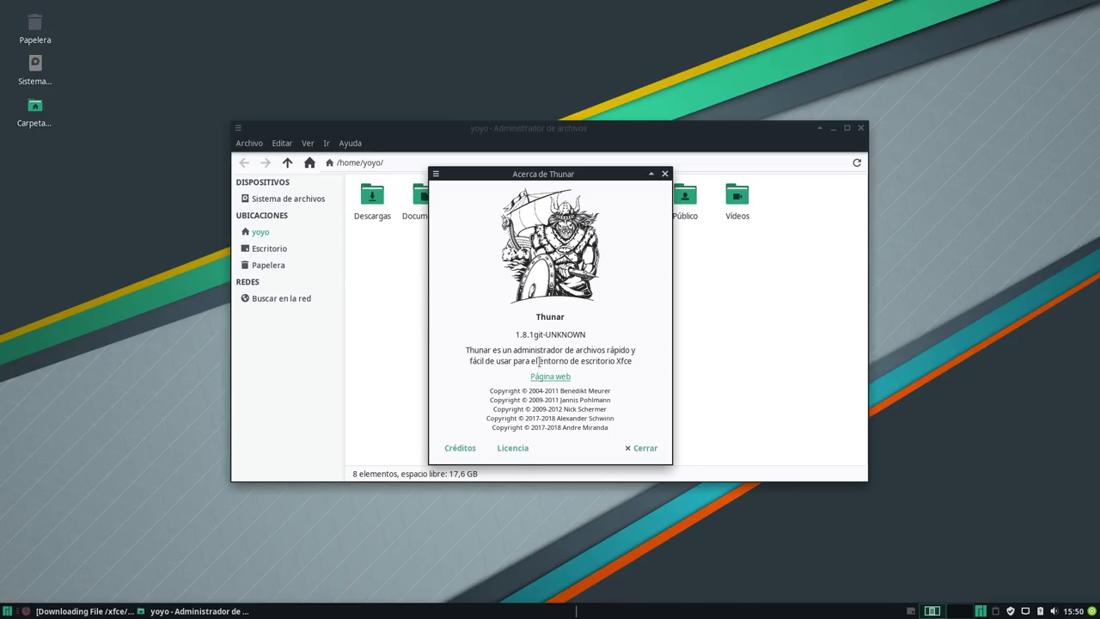
pyautogui.click(643, 447)
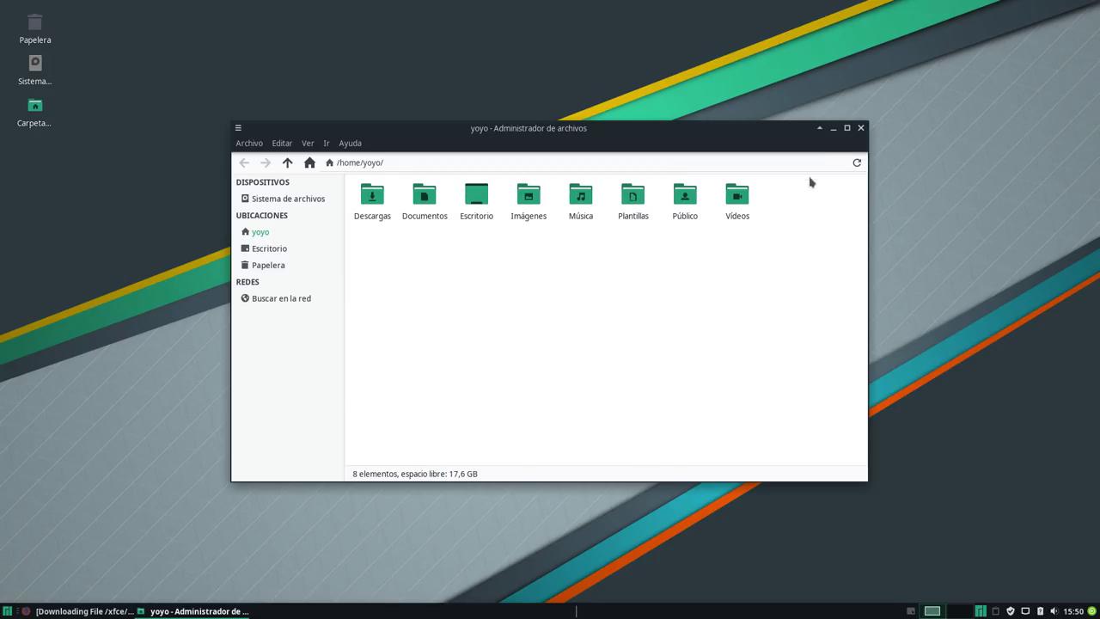
# - Close the file manager, browse the core repository in the enlarged Gestor de Paquetes window, and close the package manager
pyautogui.click(860, 127)
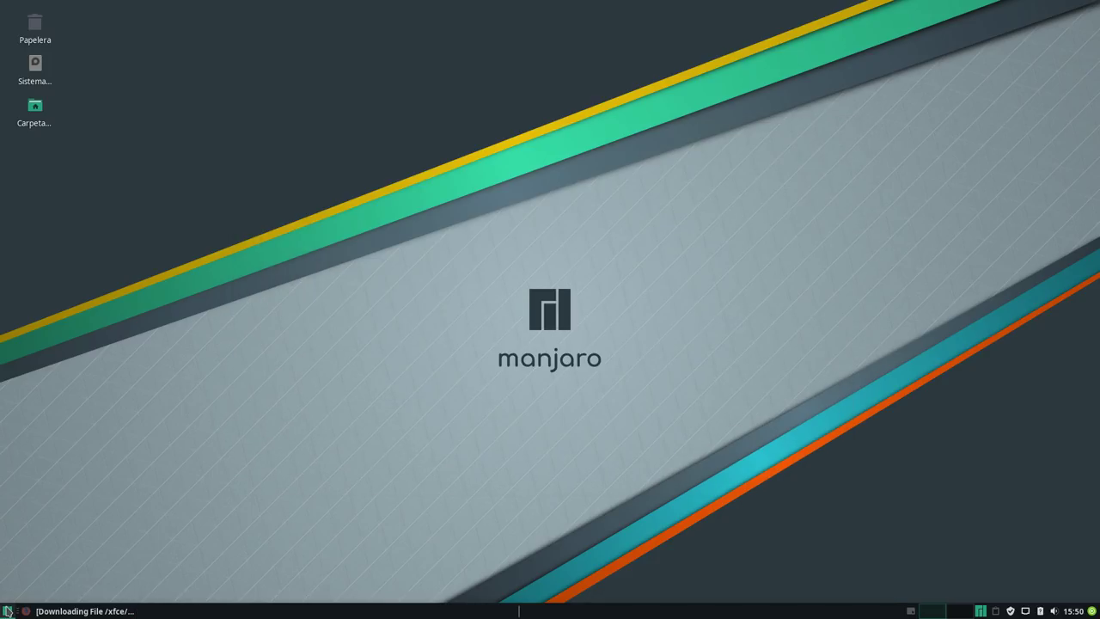
pyautogui.click(7, 611)
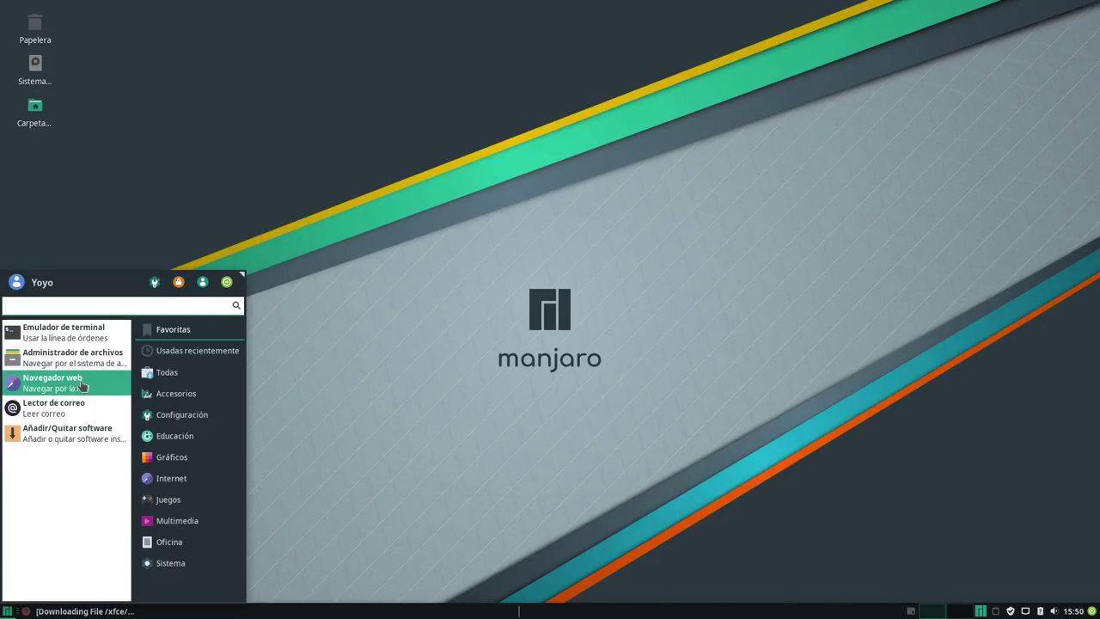
pyautogui.click(90, 439)
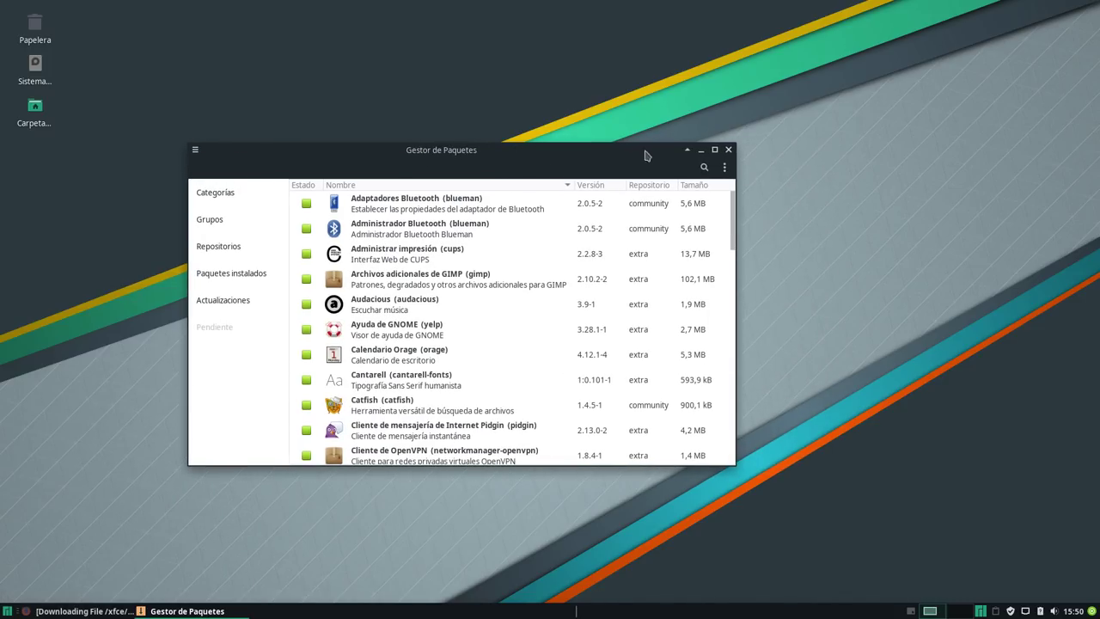
pyautogui.moveTo(737, 146); pyautogui.dragTo(1003, 50)
pyautogui.moveTo(849, 65); pyautogui.dragTo(813, 96)
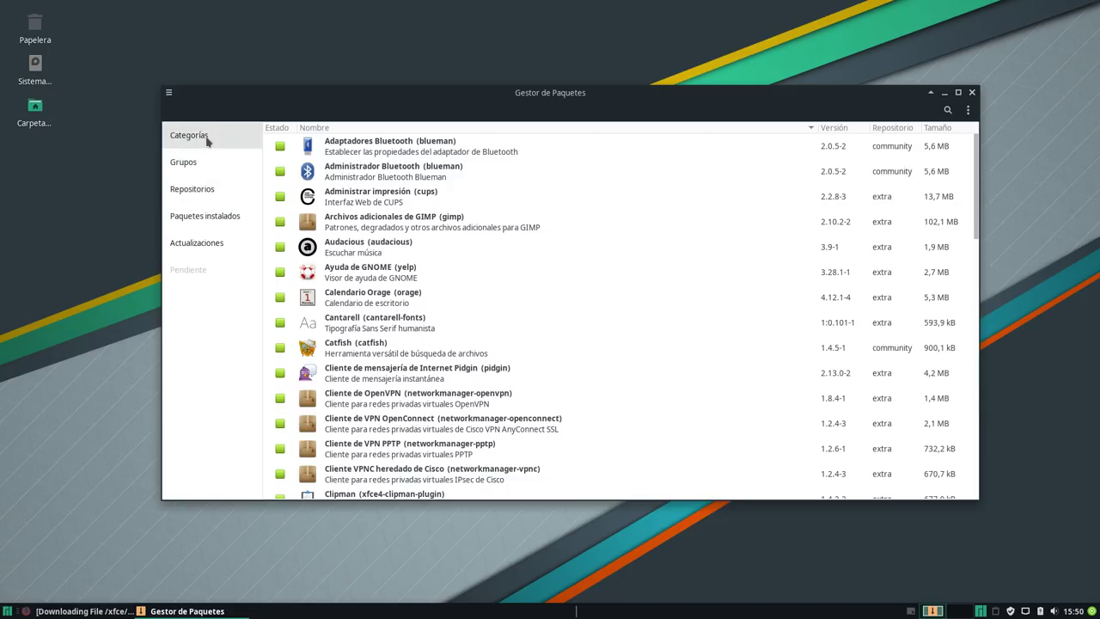
pyautogui.click(200, 191)
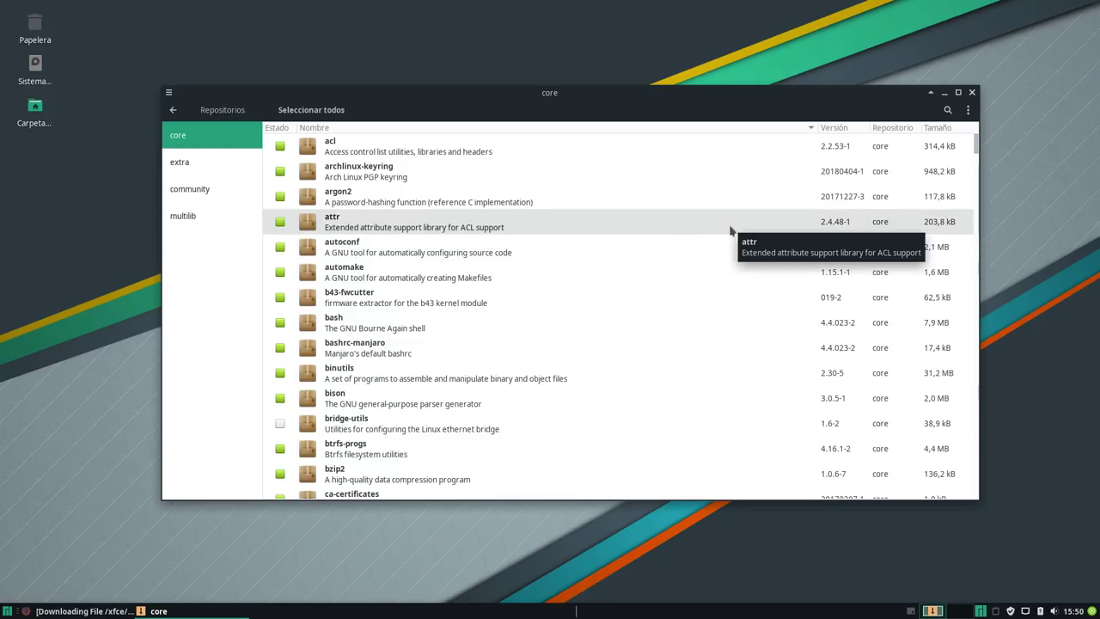
pyautogui.click(972, 93)
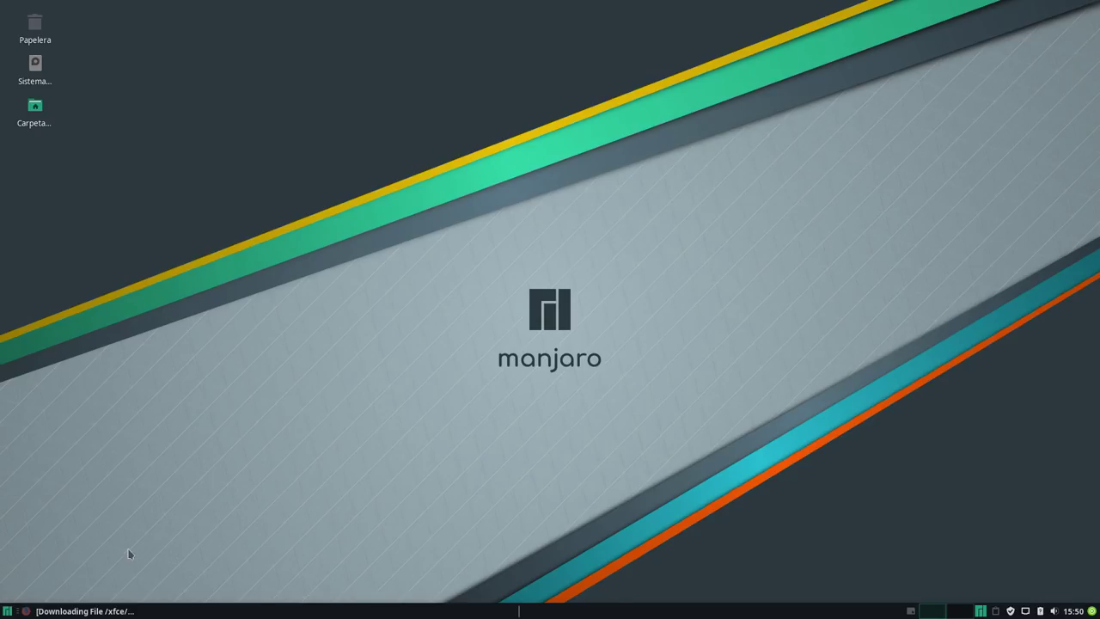
# - Enlarge the applications menu and examine the programs in its Accesorios and Gráficos categories
pyautogui.click(7, 611)
pyautogui.click(175, 394)
pyautogui.scroll(-3, 72, 487)
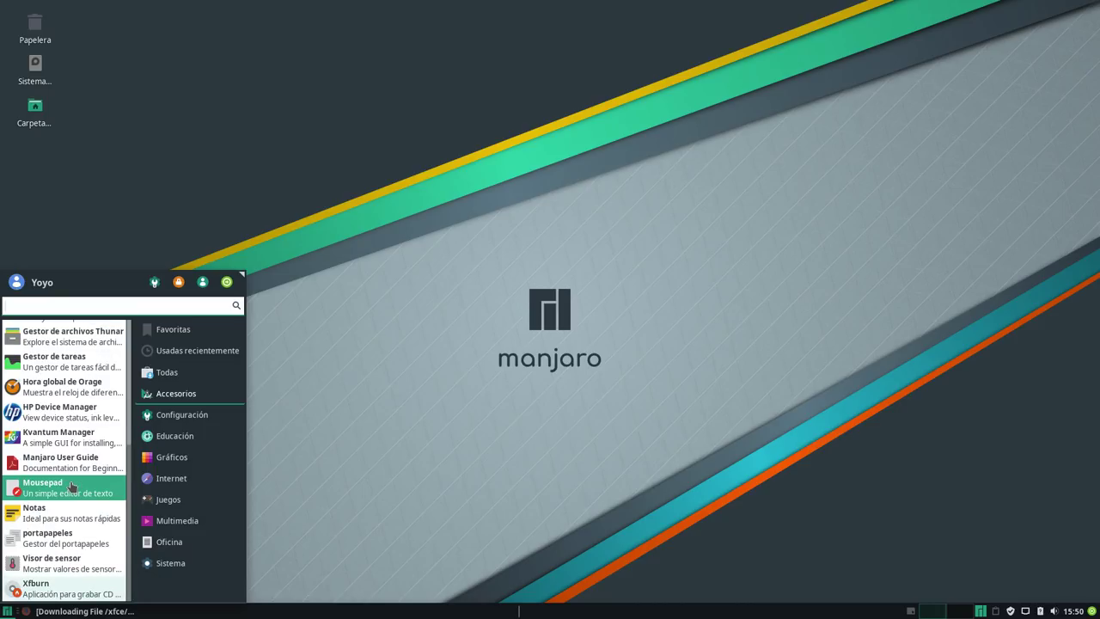
pyautogui.moveTo(242, 277); pyautogui.dragTo(348, 195)
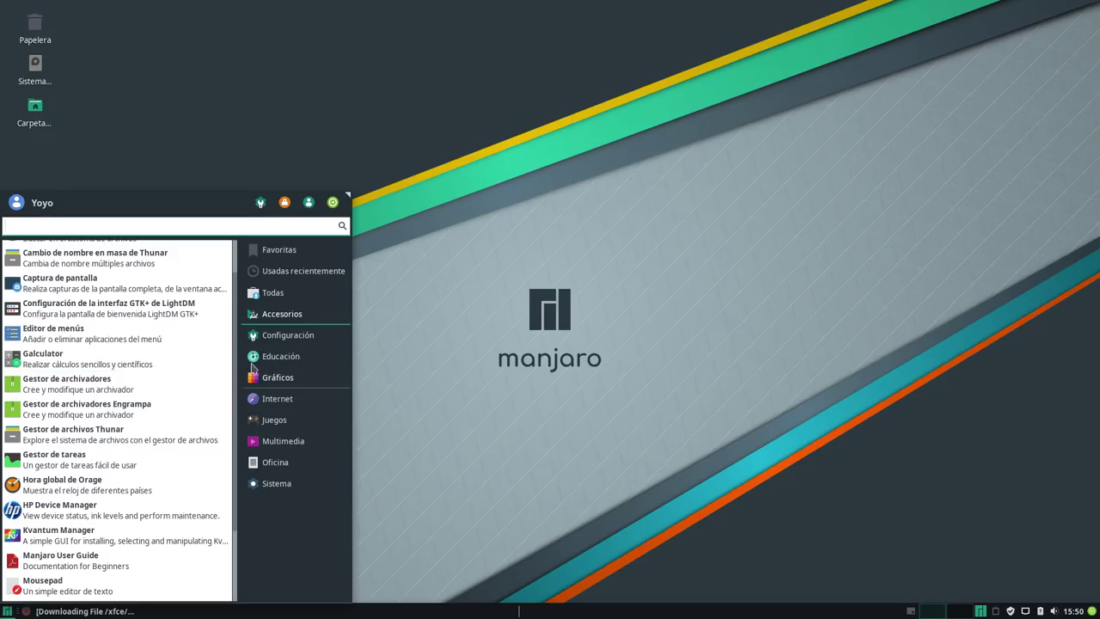
pyautogui.moveTo(270, 381)
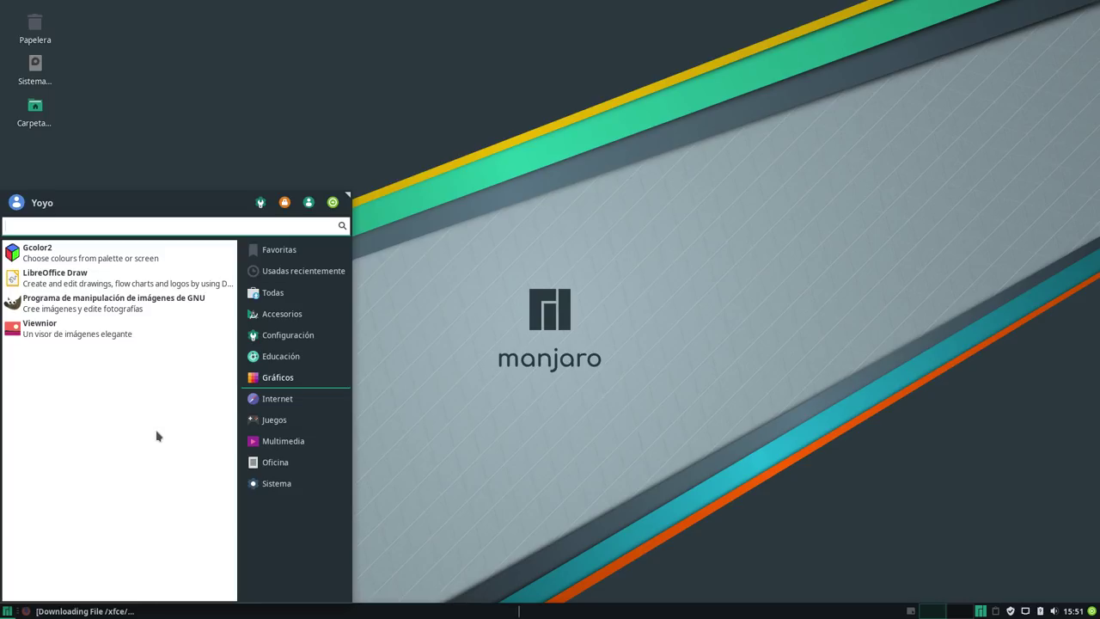
# - Examine the programs listed under Juegos, Internet, Multimedia, Oficina and Sistema, and close the applications menu
pyautogui.click(274, 419)
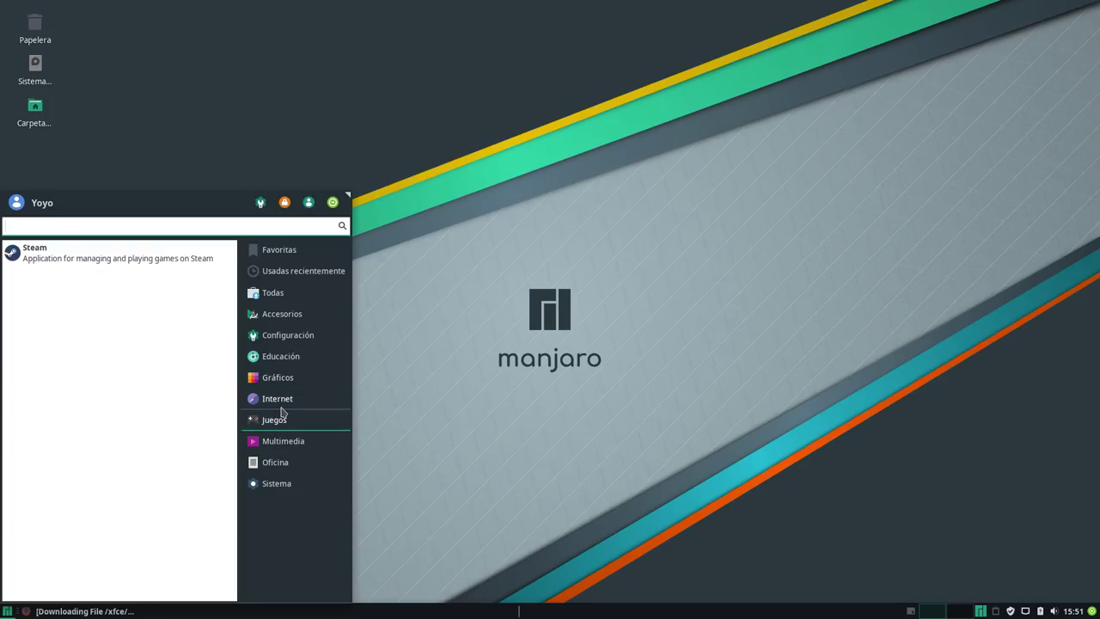
pyautogui.click(280, 402)
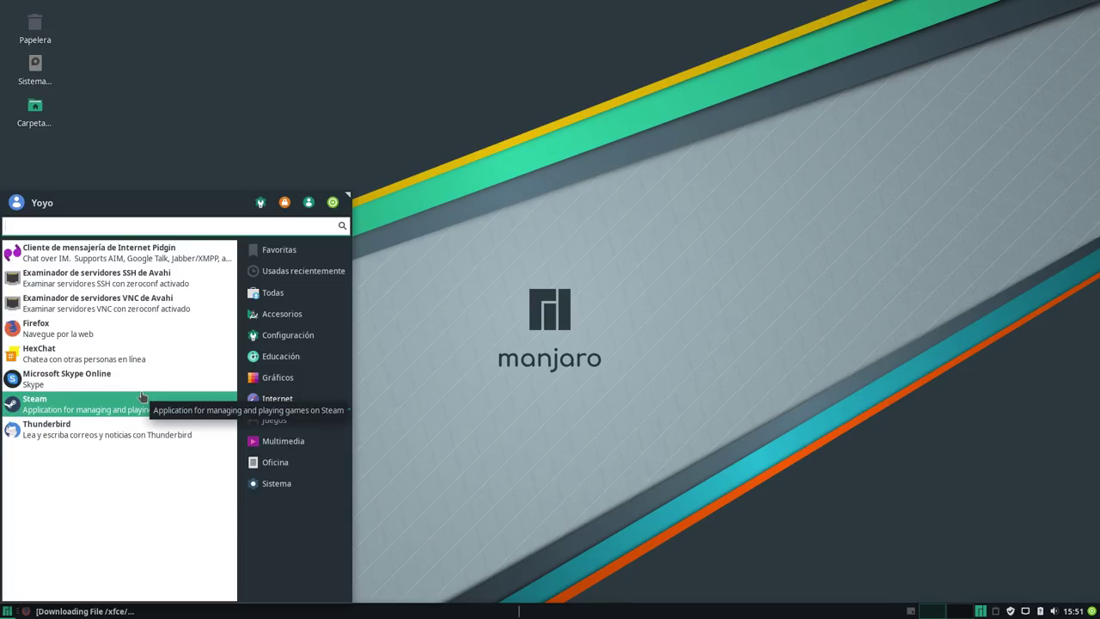
pyautogui.click(278, 442)
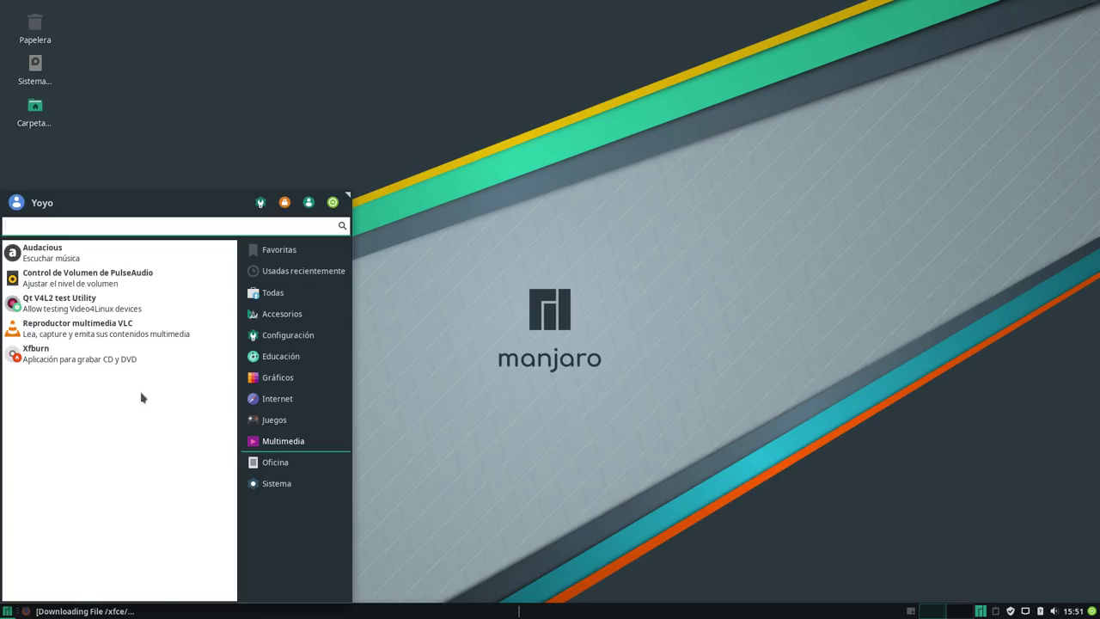
pyautogui.click(276, 463)
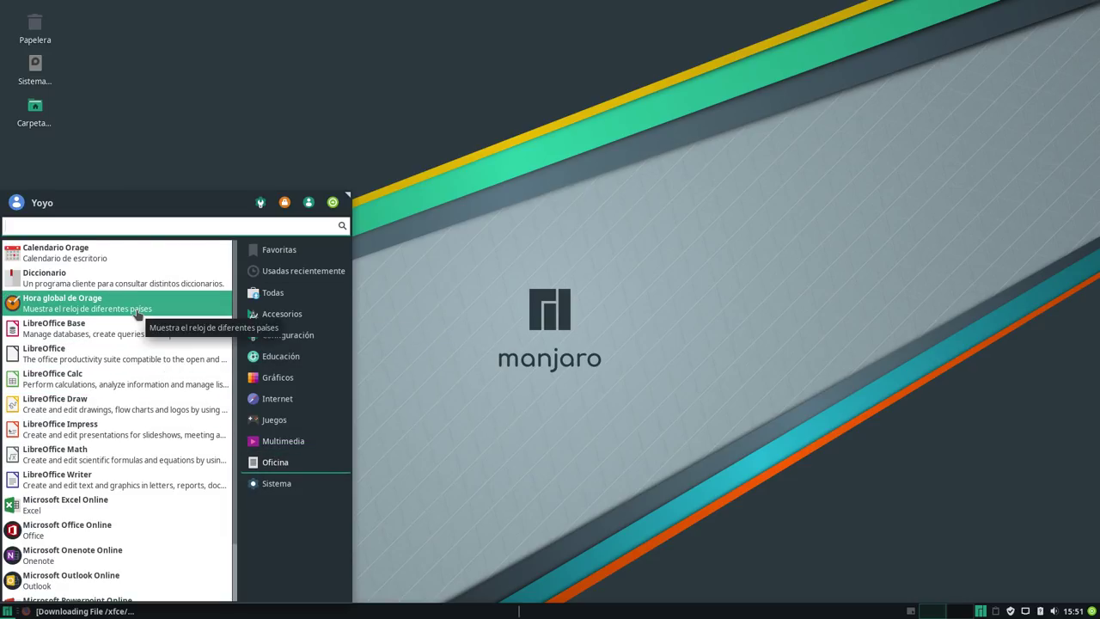
pyautogui.scroll(-3, 113, 299)
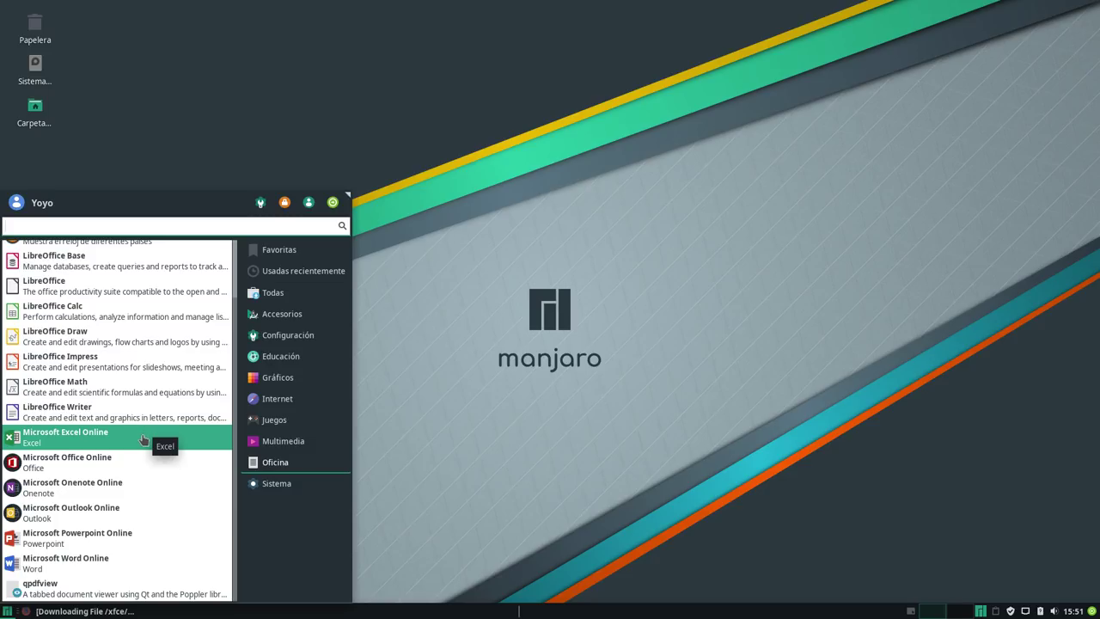
pyautogui.click(275, 483)
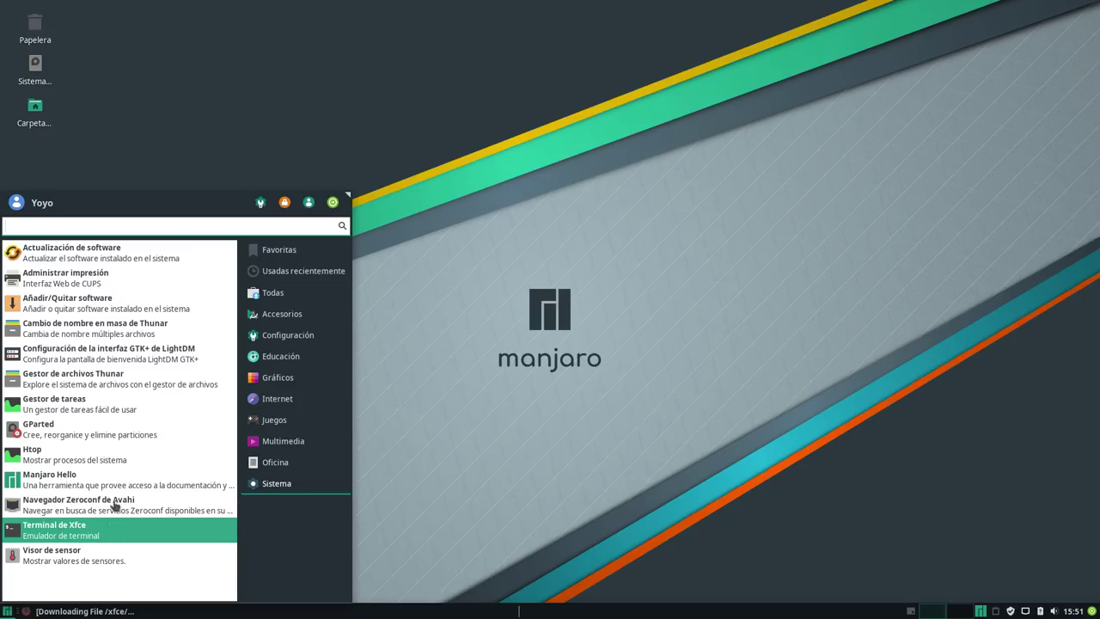
pyautogui.click(462, 287)
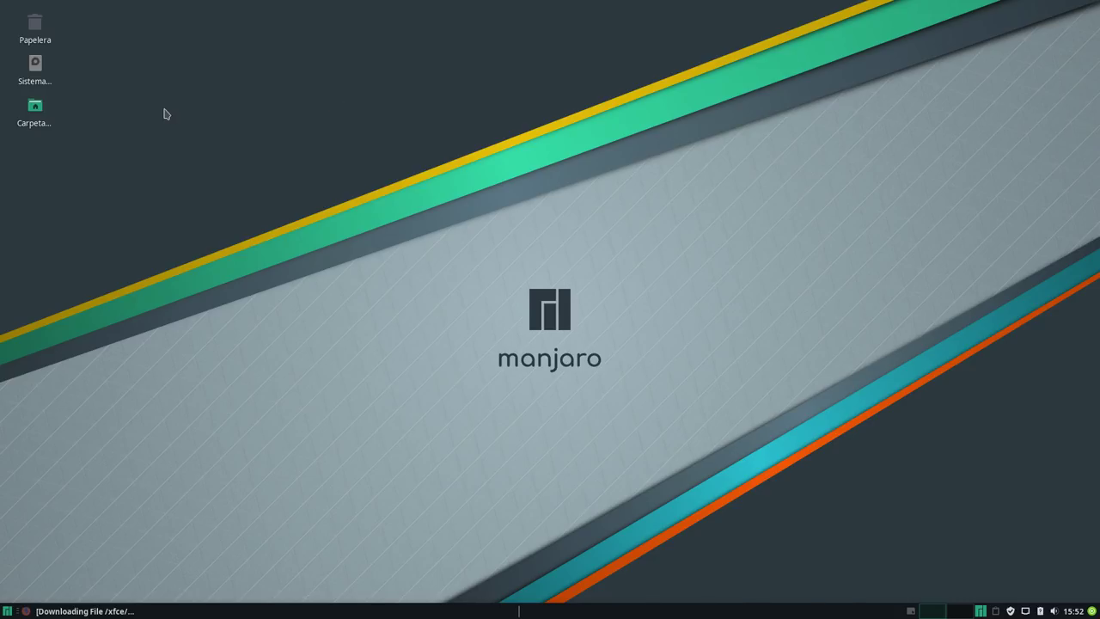
# - Examine the desktop's context menu and its Aplicaciones submenu, and dismiss them
pyautogui.rightClick(244, 74)
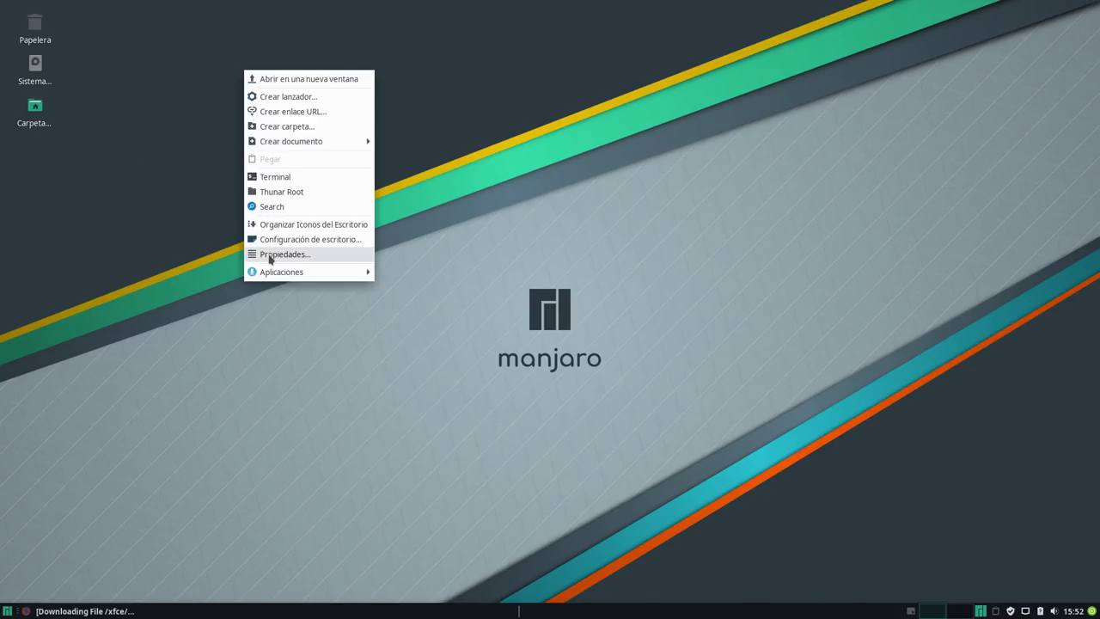
pyautogui.moveTo(266, 273)
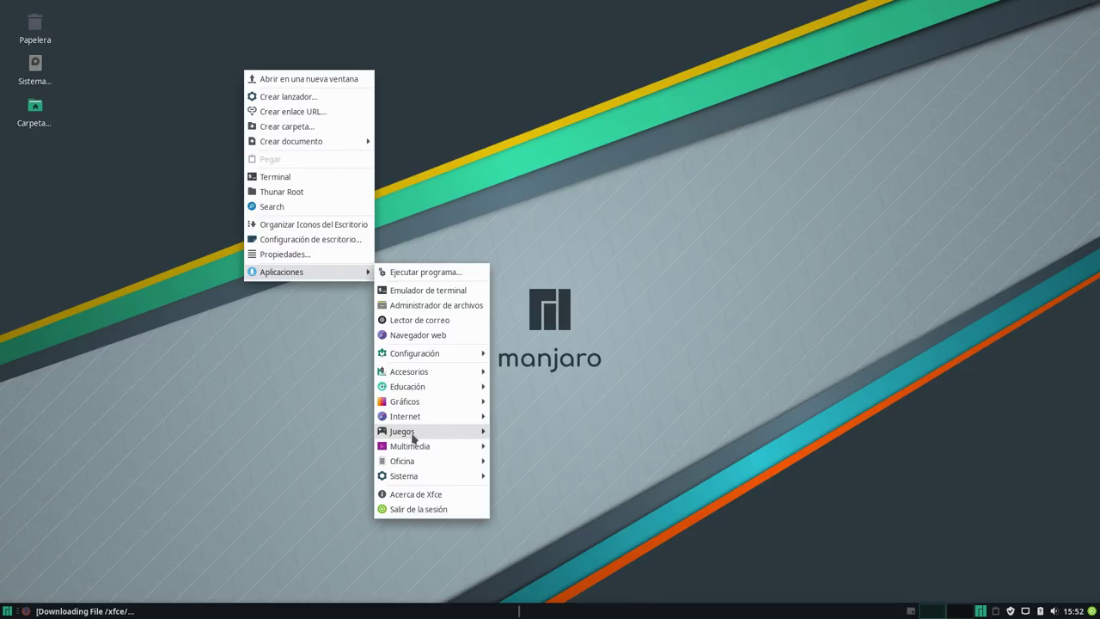
pyautogui.moveTo(414, 424)
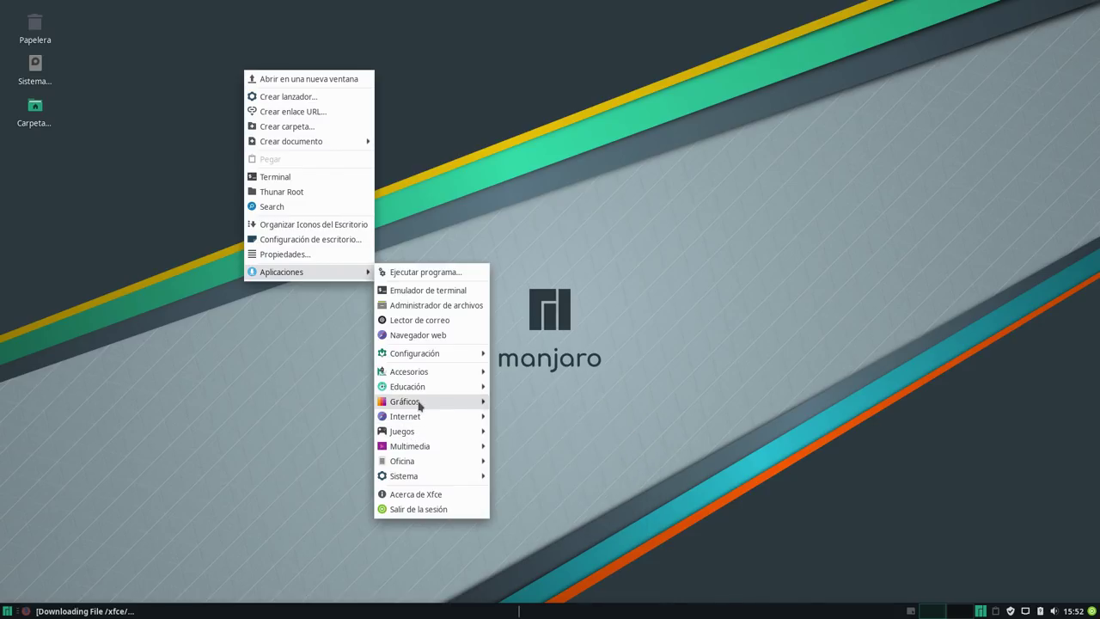
pyautogui.click(521, 160)
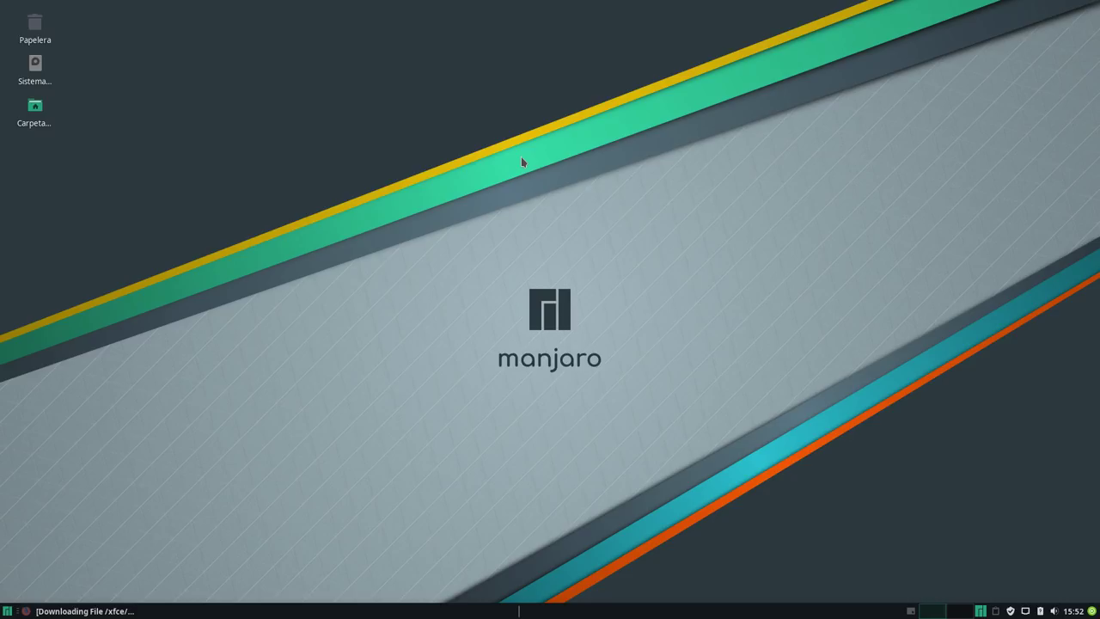
# - Open the audio mixer from the volume control, and move and widen its window
pyautogui.click(1054, 611)
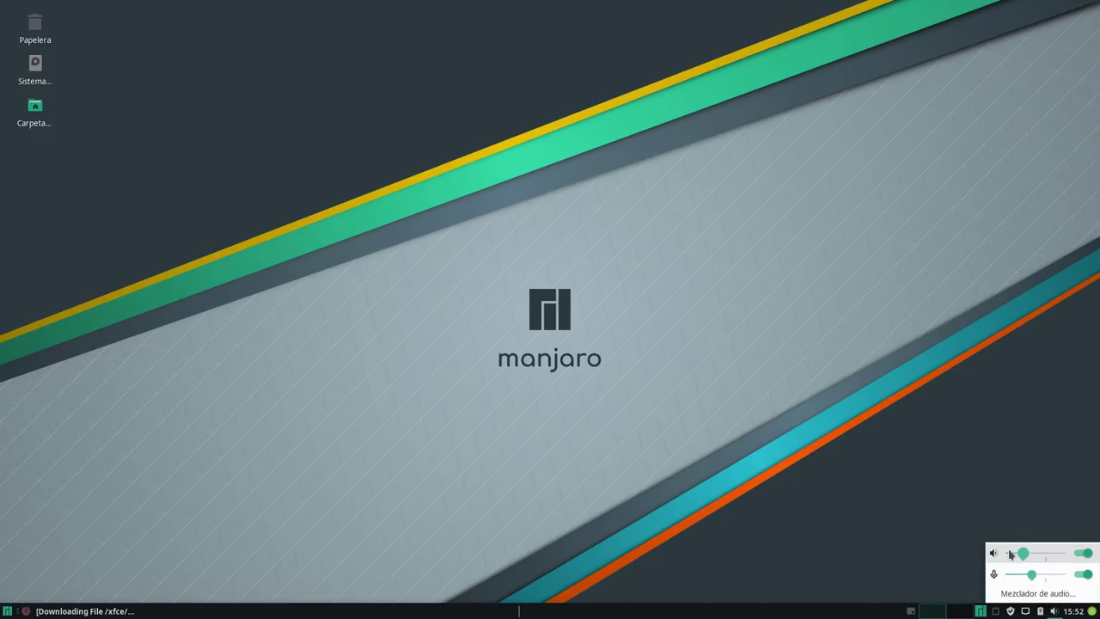
pyautogui.click(1015, 594)
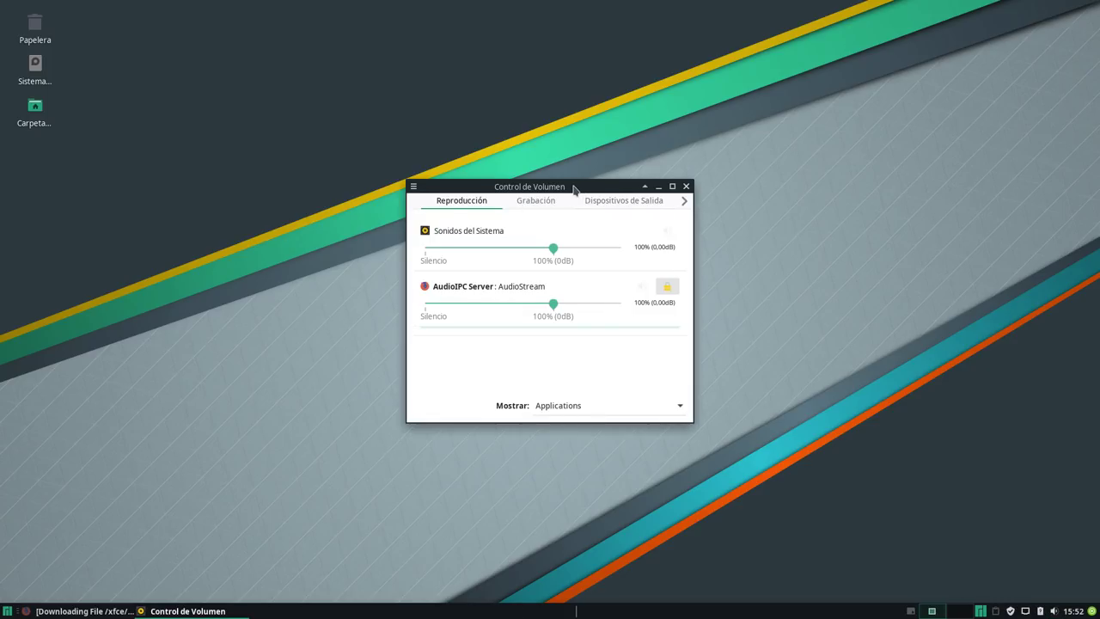
pyautogui.moveTo(569, 185); pyautogui.dragTo(368, 170)
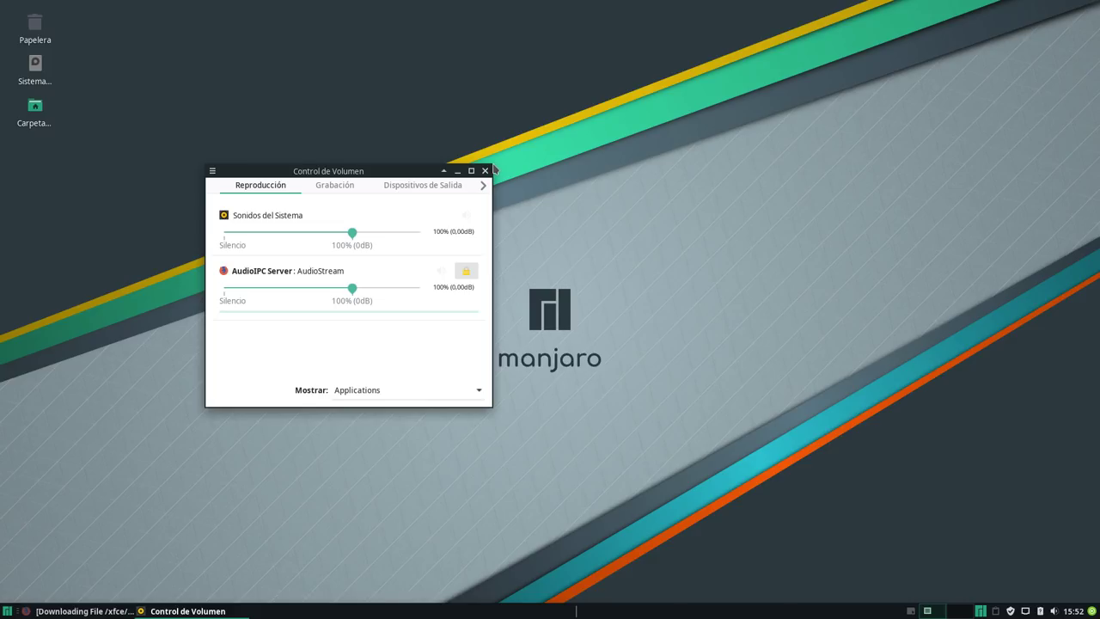
pyautogui.moveTo(495, 169); pyautogui.dragTo(897, 137)
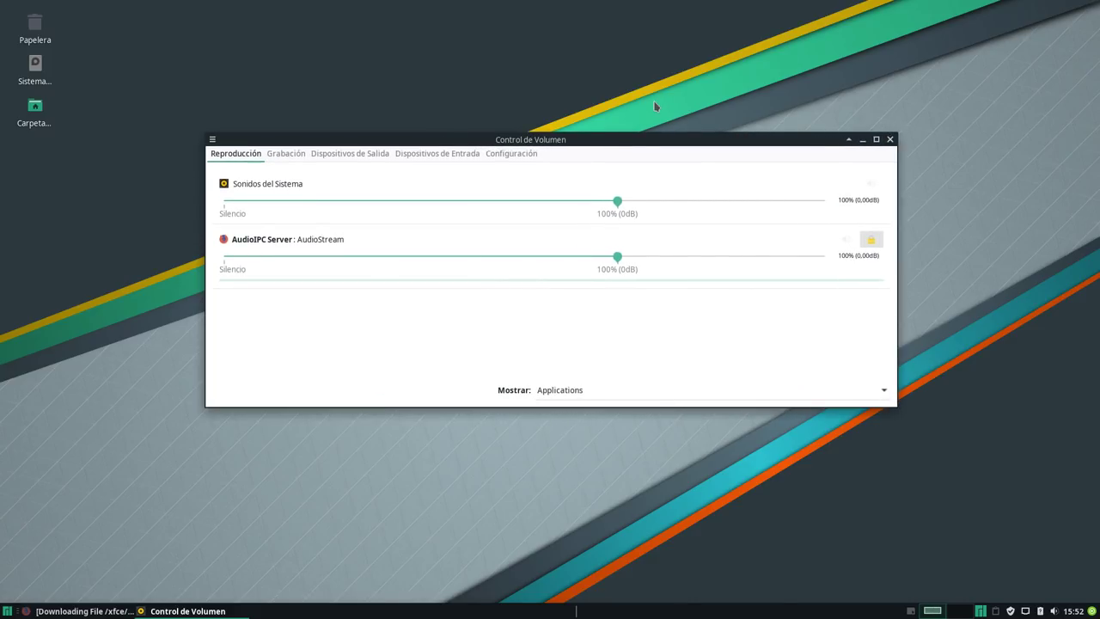
# - Review the mixer's recording, output device, input device and configuration settings, close it, and briefly check the quick volume controls
pyautogui.click(292, 156)
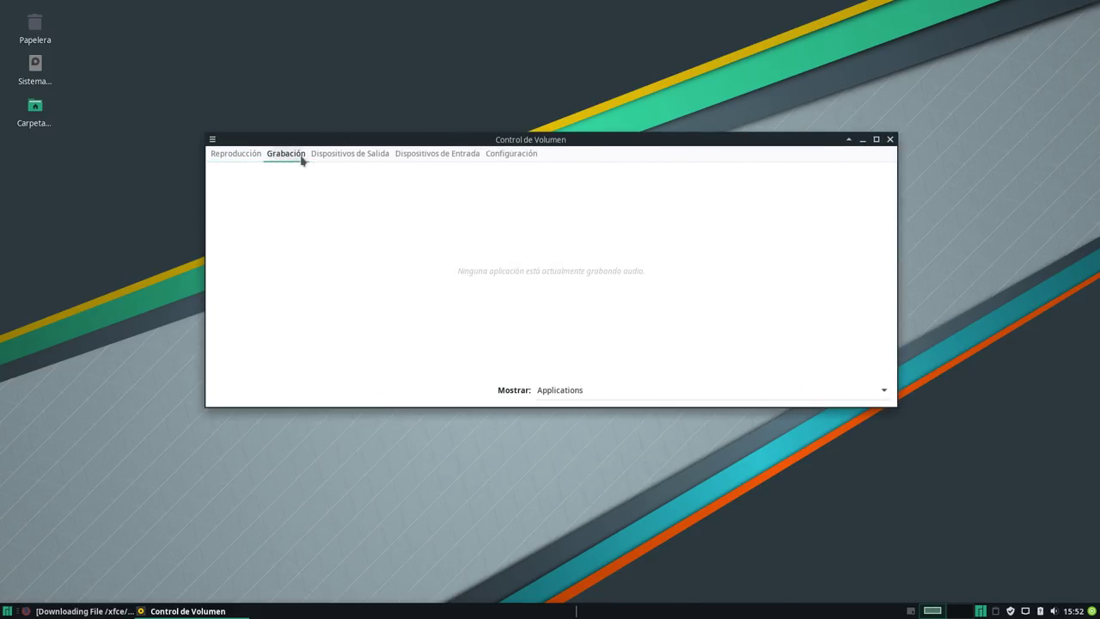
pyautogui.click(337, 155)
pyautogui.click(427, 156)
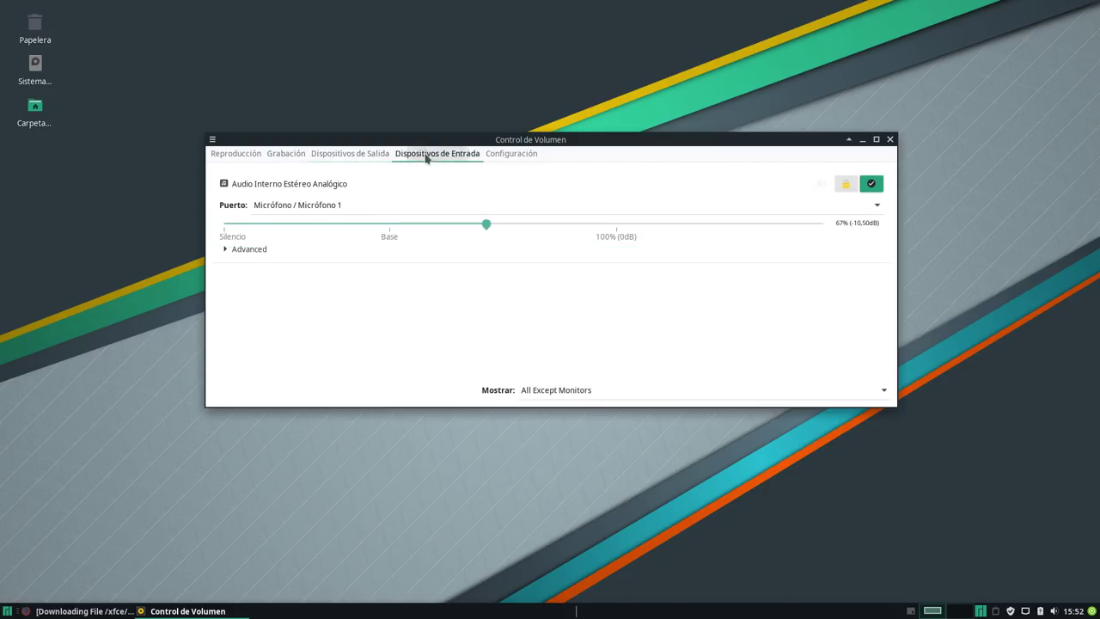
pyautogui.click(507, 156)
pyautogui.click(245, 158)
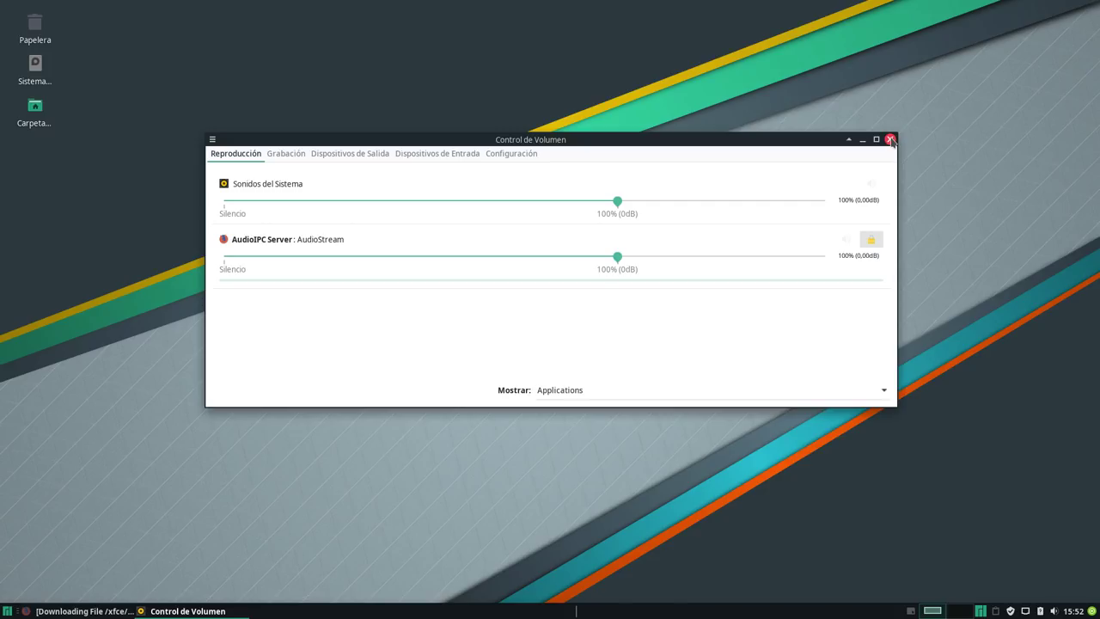
pyautogui.click(890, 139)
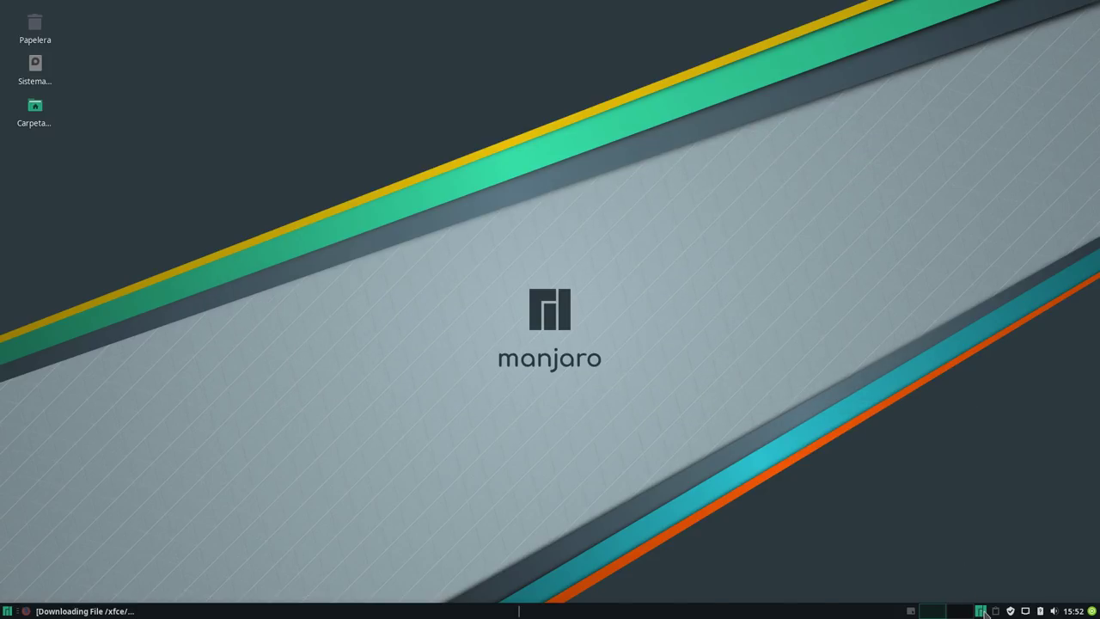
pyautogui.click(1054, 611)
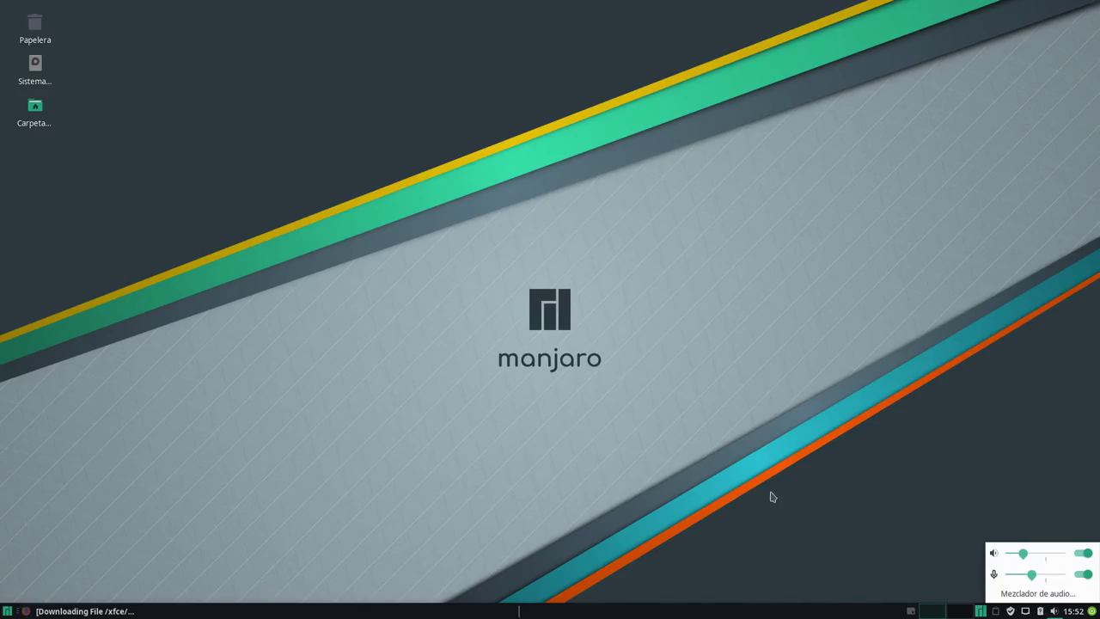
pyautogui.click(521, 503)
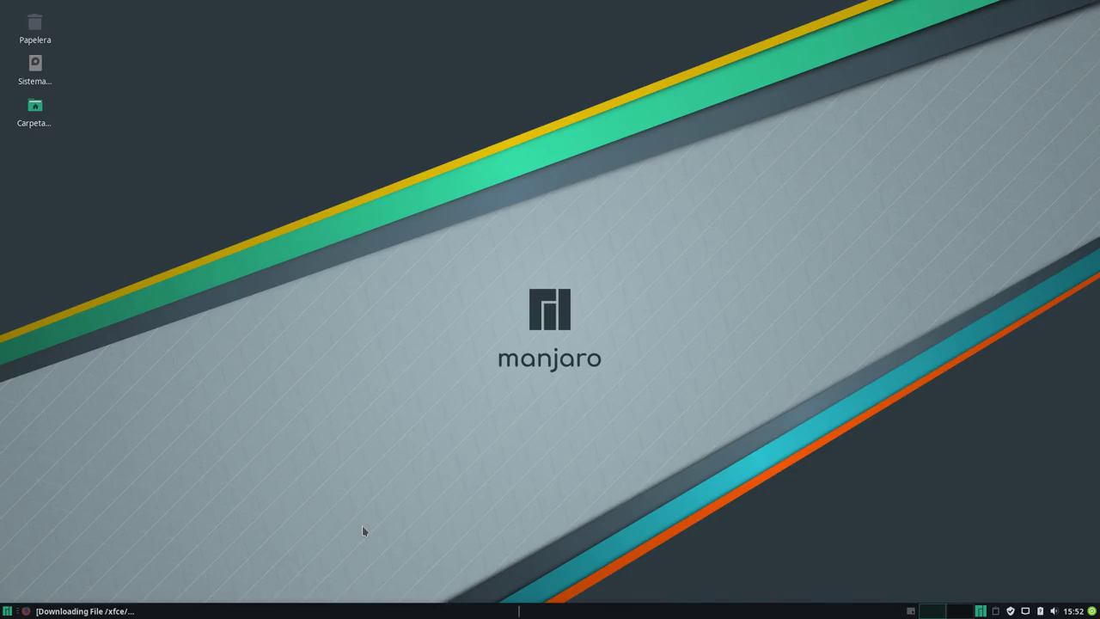
# - Switch to Firefox, open a new tab, and enable the browser's menu bar
pyautogui.click(129, 608)
pyautogui.click(395, 23)
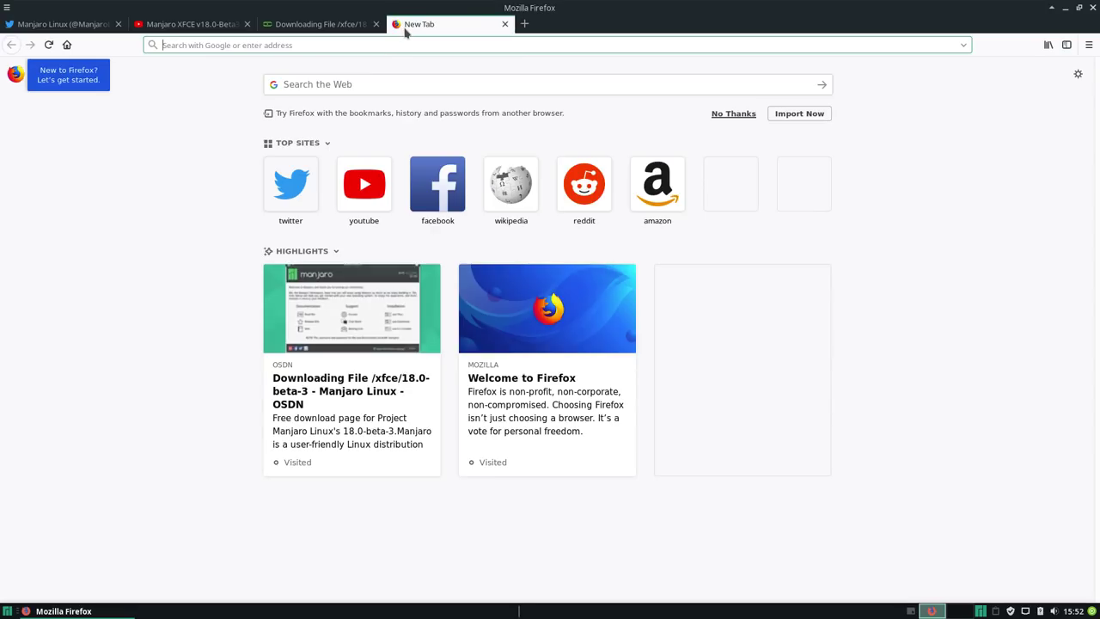
pyautogui.rightClick(606, 26)
pyautogui.click(637, 83)
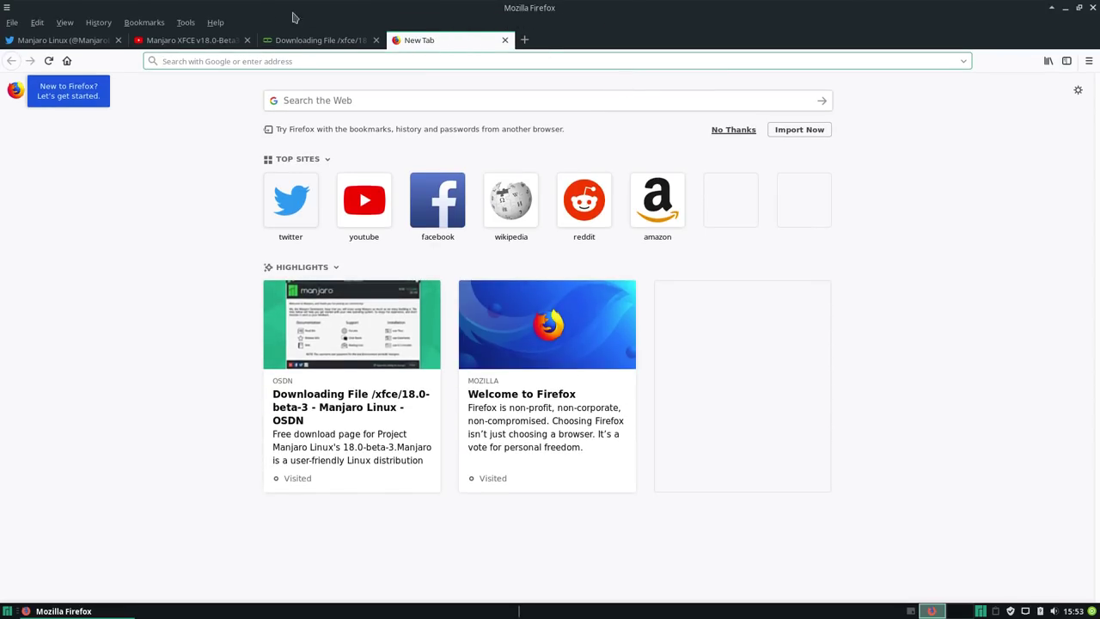
# - View Firefox's version information and close the information window
pyautogui.click(214, 23)
pyautogui.click(227, 152)
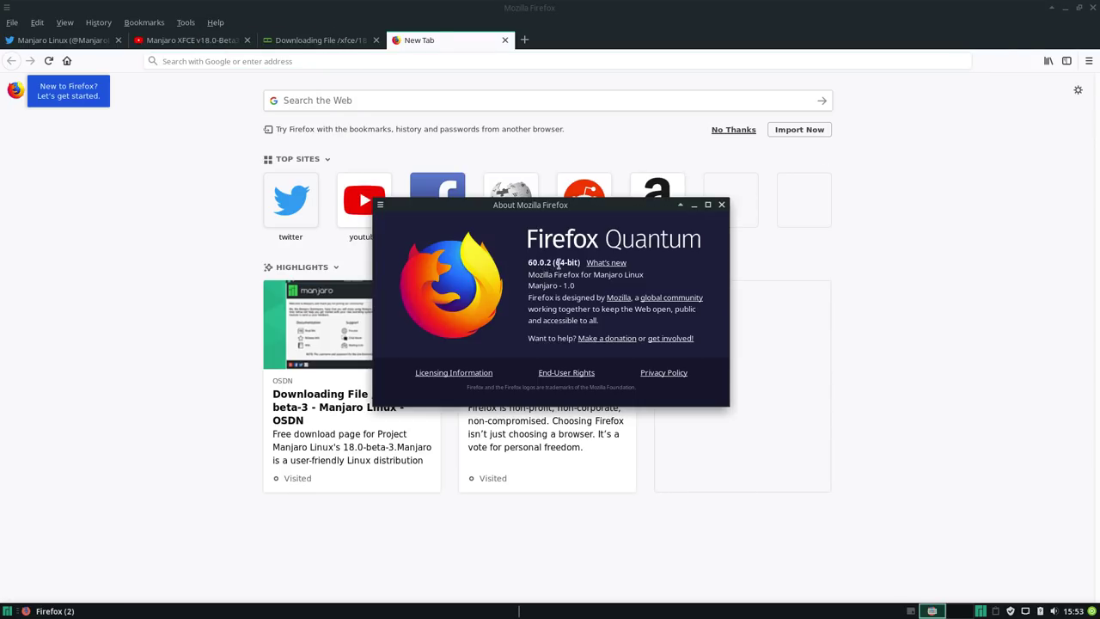
pyautogui.click(720, 208)
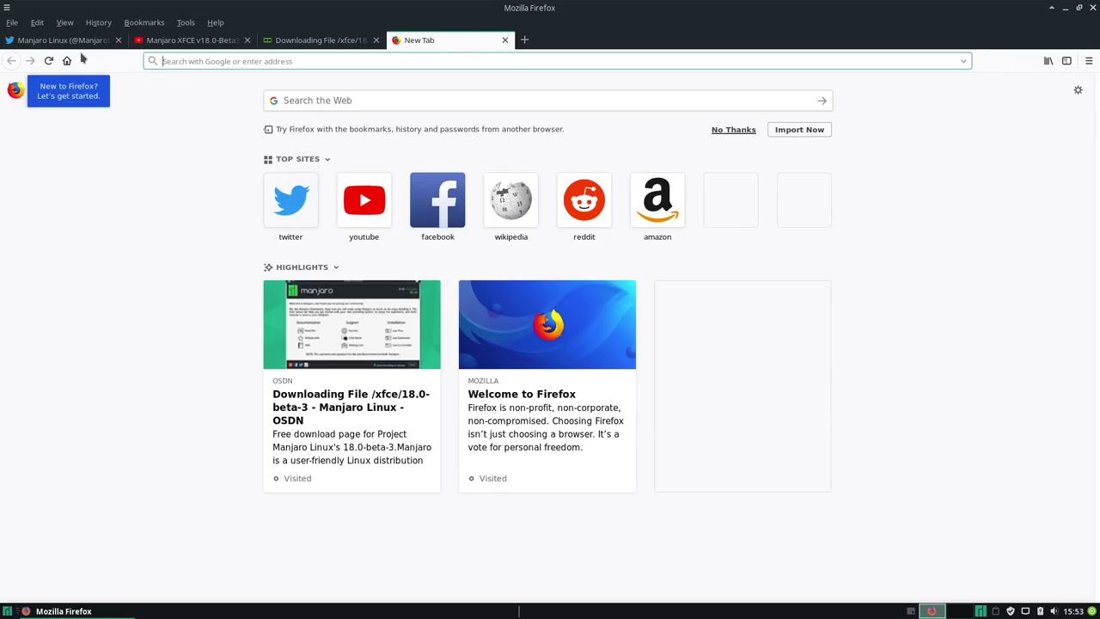
# - Review Manjaro's Twitter announcement, the OSDN 18.0-beta-3 download list and the YouTube review page, and minimize Firefox
pyautogui.click(60, 41)
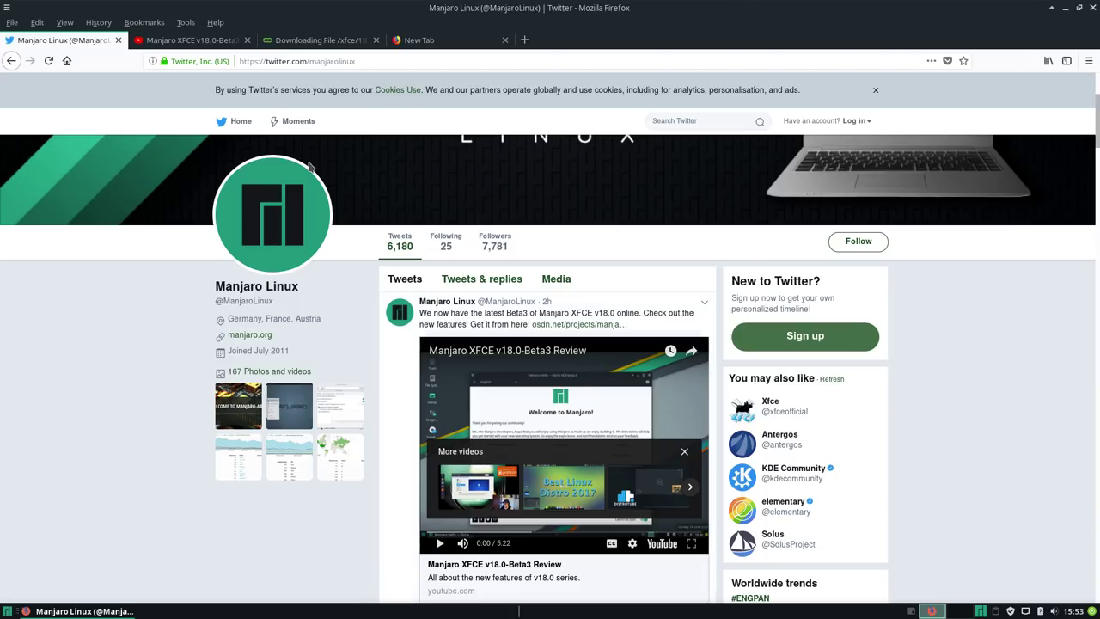
pyautogui.click(316, 42)
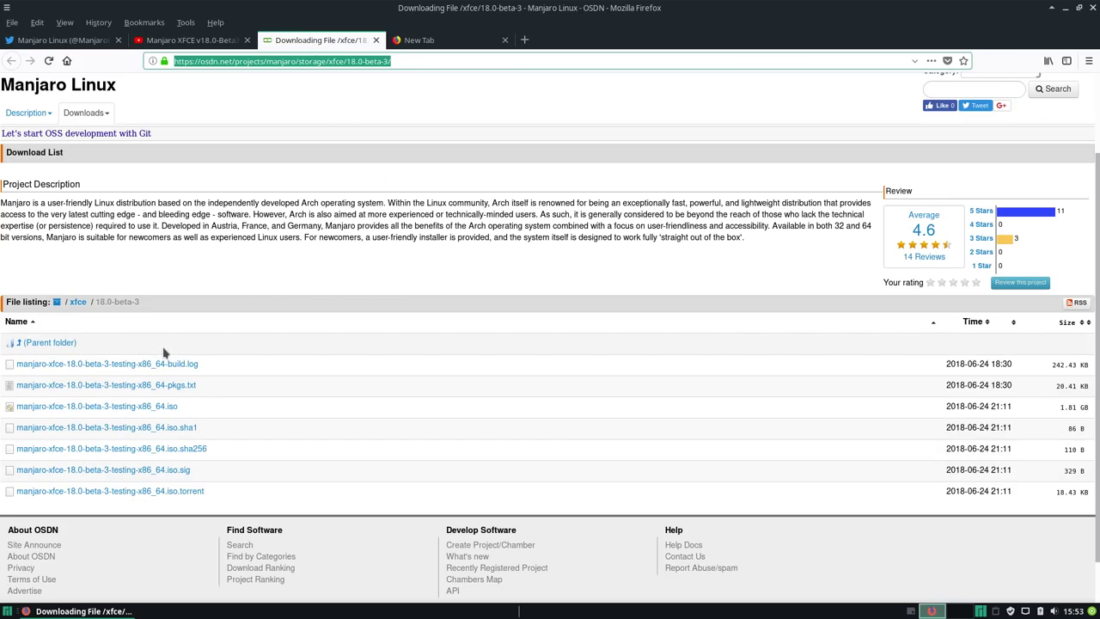
pyautogui.click(88, 41)
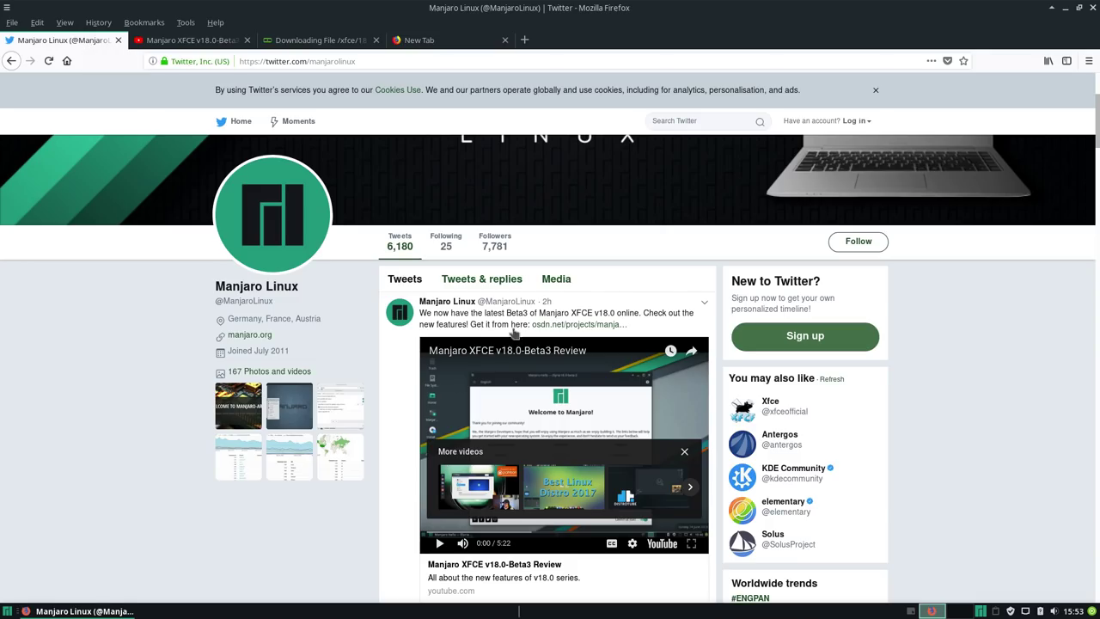
pyautogui.click(302, 47)
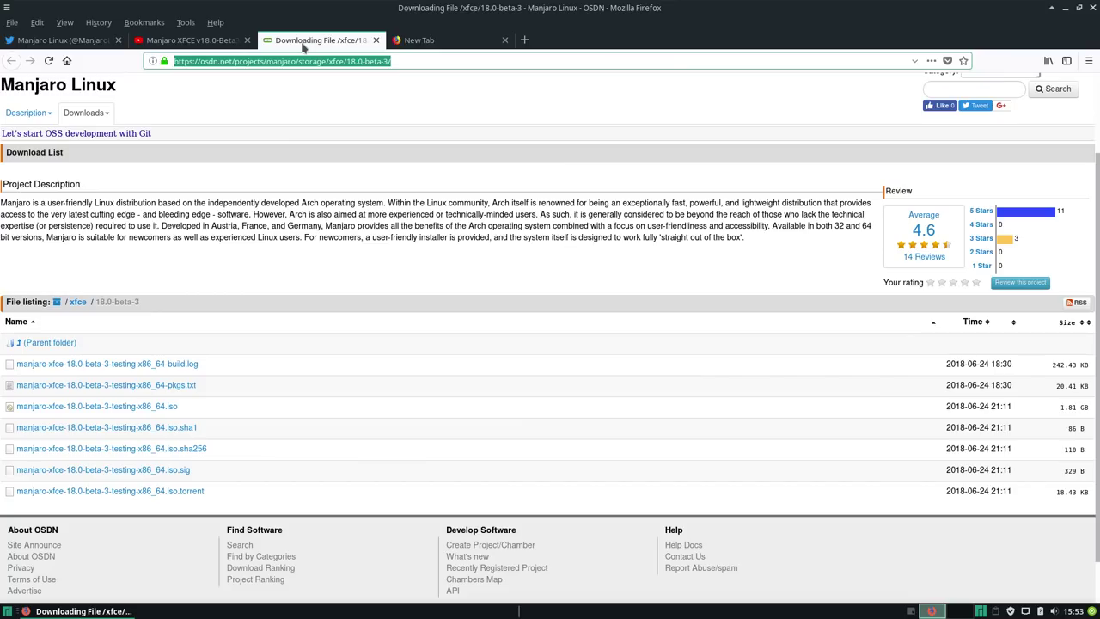
pyautogui.click(210, 44)
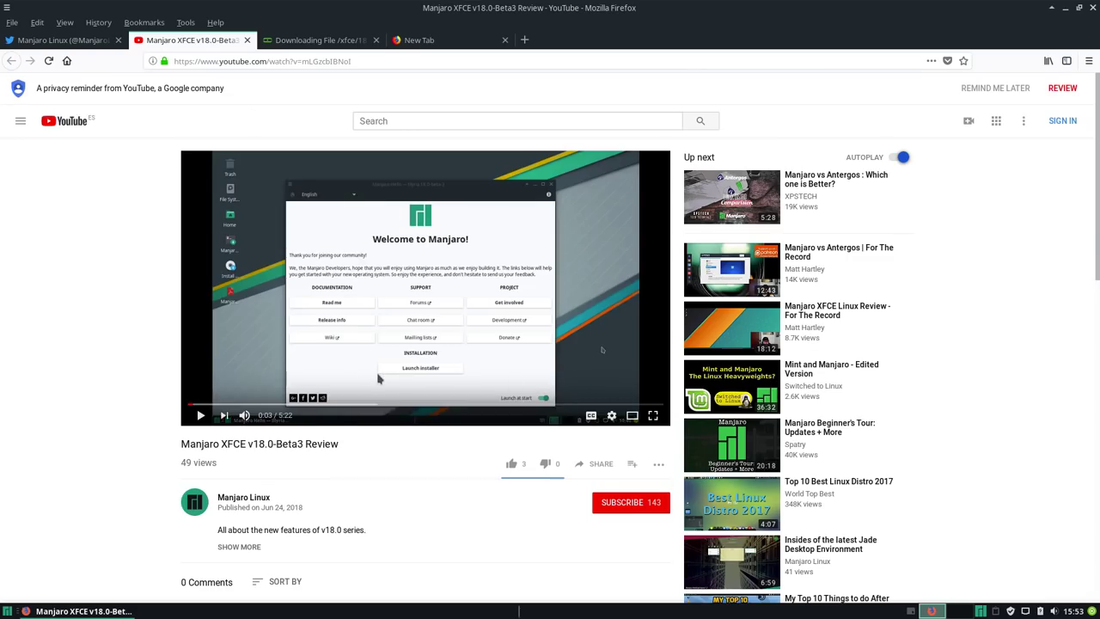
pyautogui.click(1064, 9)
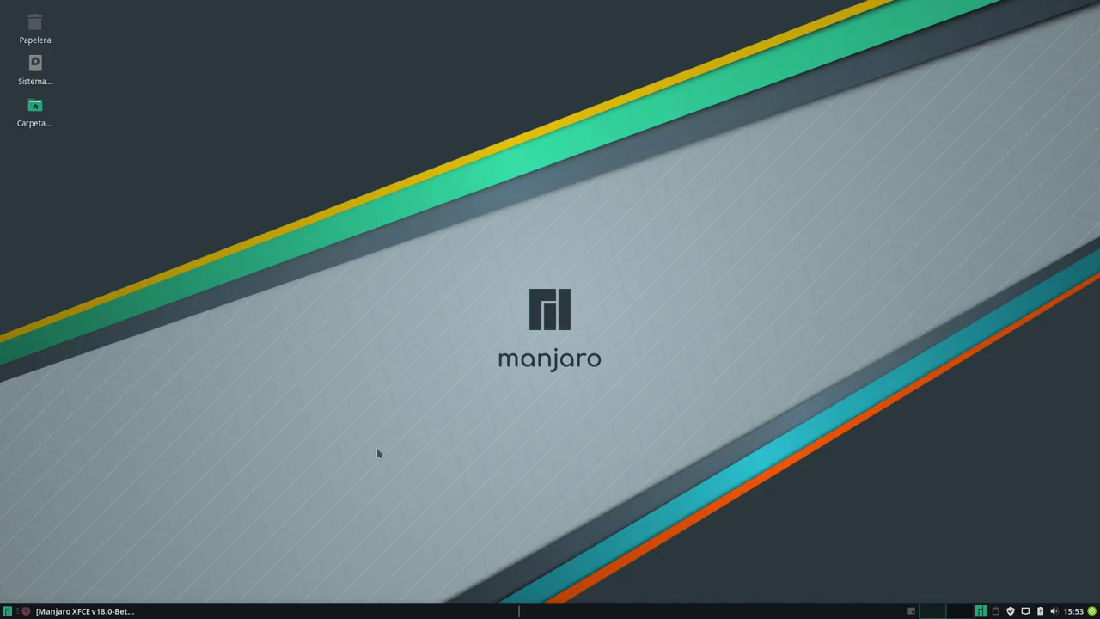